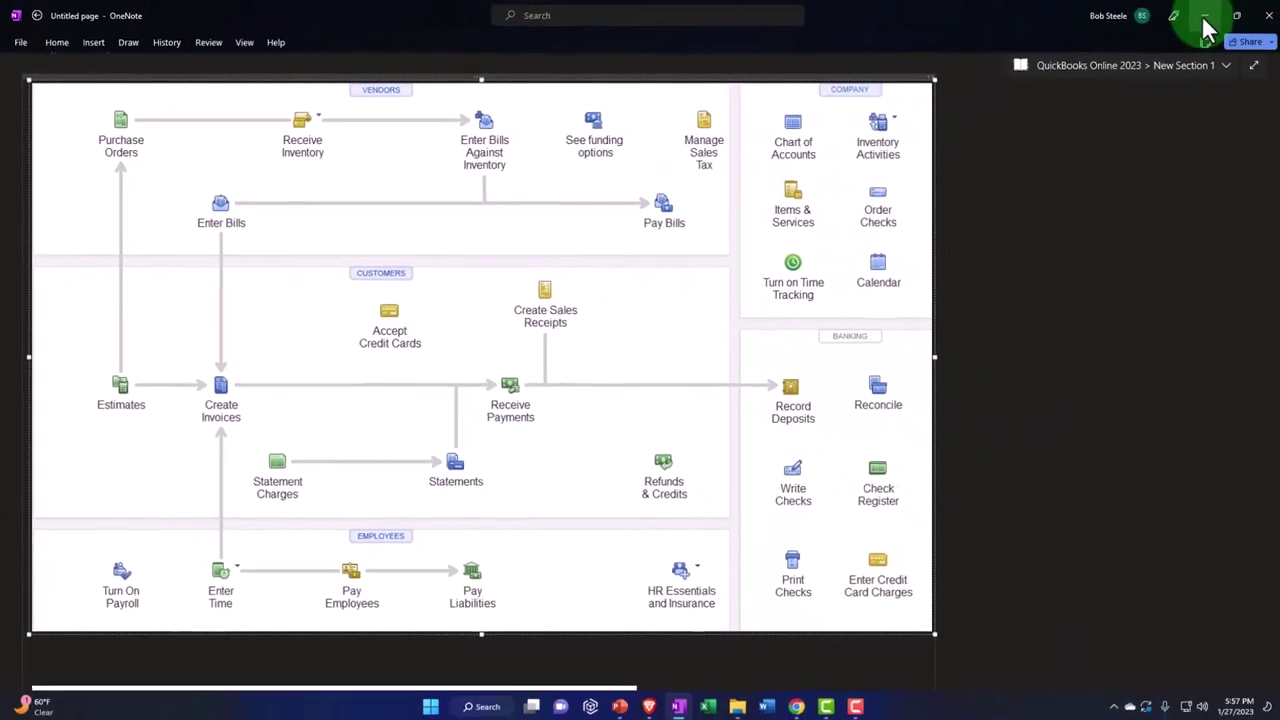
Step: Minimize OneNote to reveal the Get Great Guitars Balance Sheet as of February 28, 2023
{"action": "left_click", "coordinate": [1205, 18]}
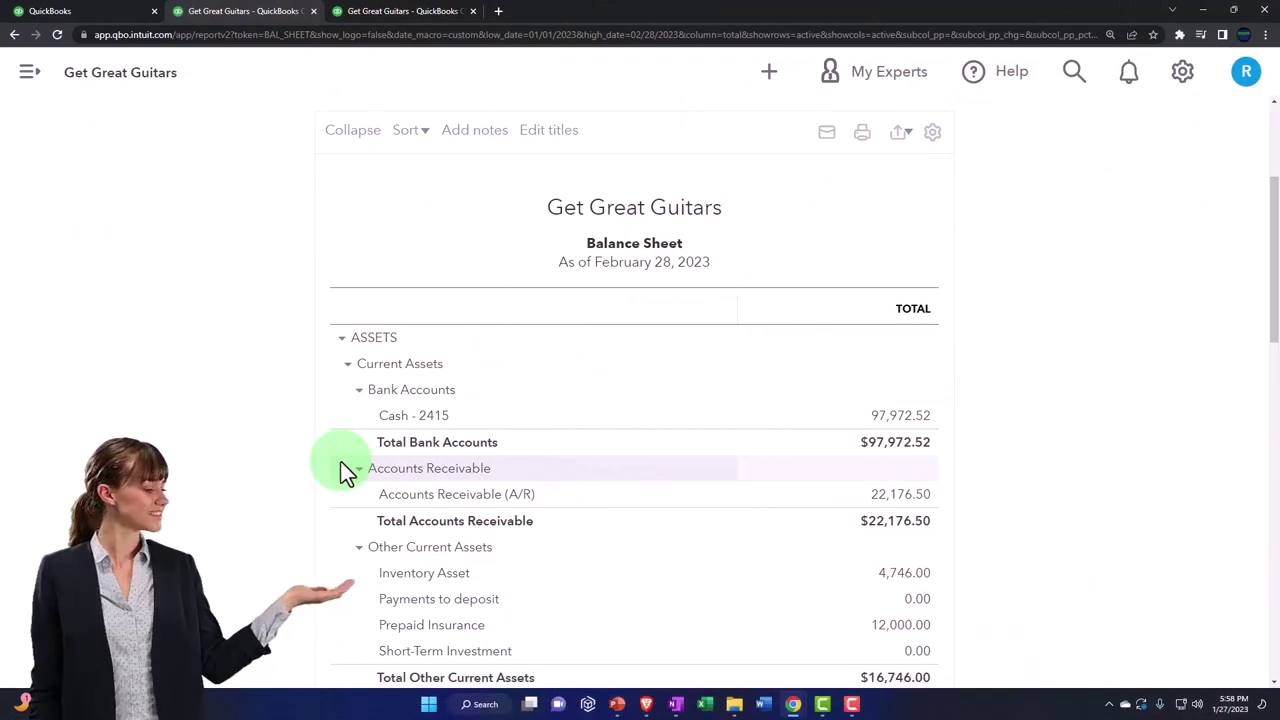
{"action": "scroll", "coordinate": [341, 462], "scroll_direction": "down", "scroll_amount": 1}
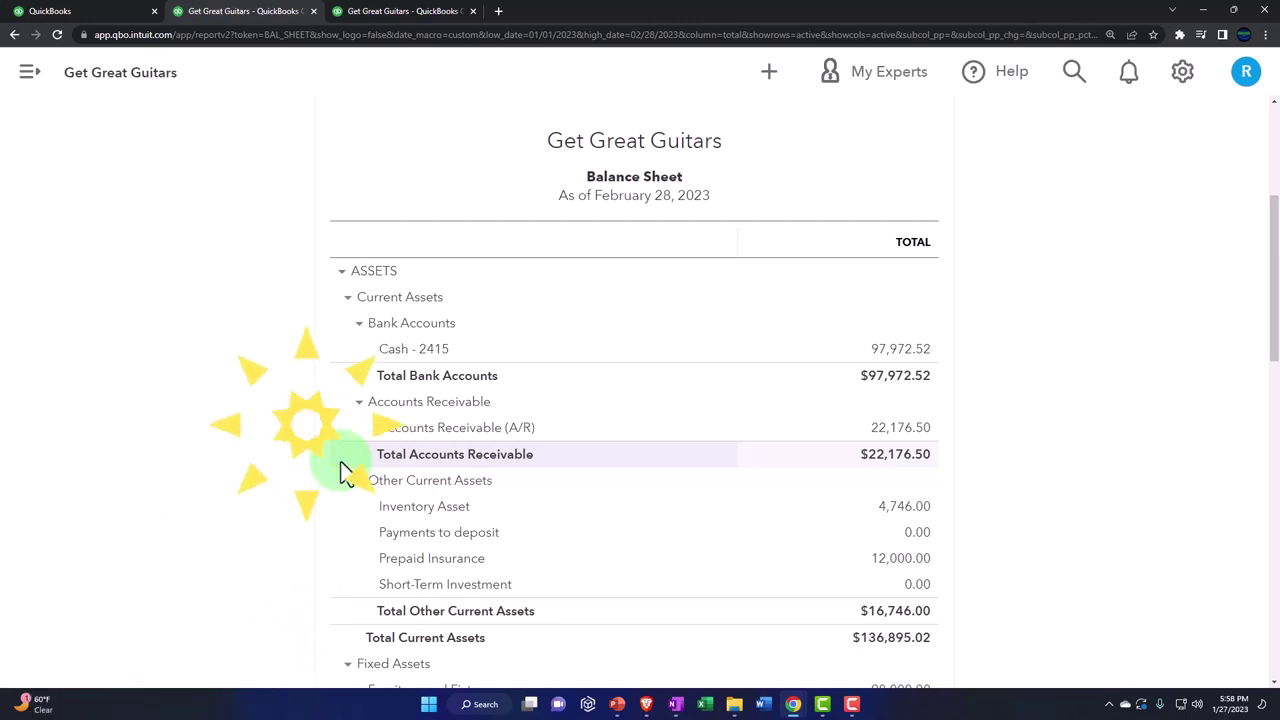
{"action": "left_click", "coordinate": [887, 362]}
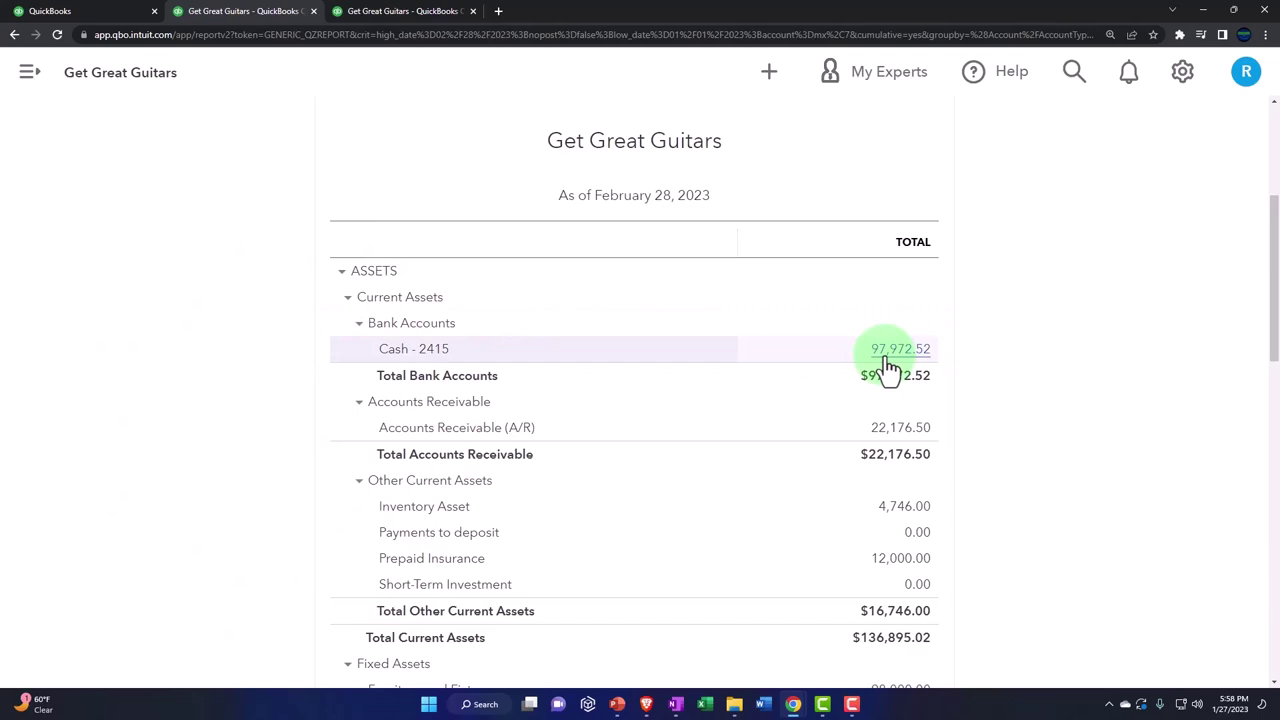
{"action": "scroll", "coordinate": [764, 512], "scroll_direction": "down", "scroll_amount": 5}
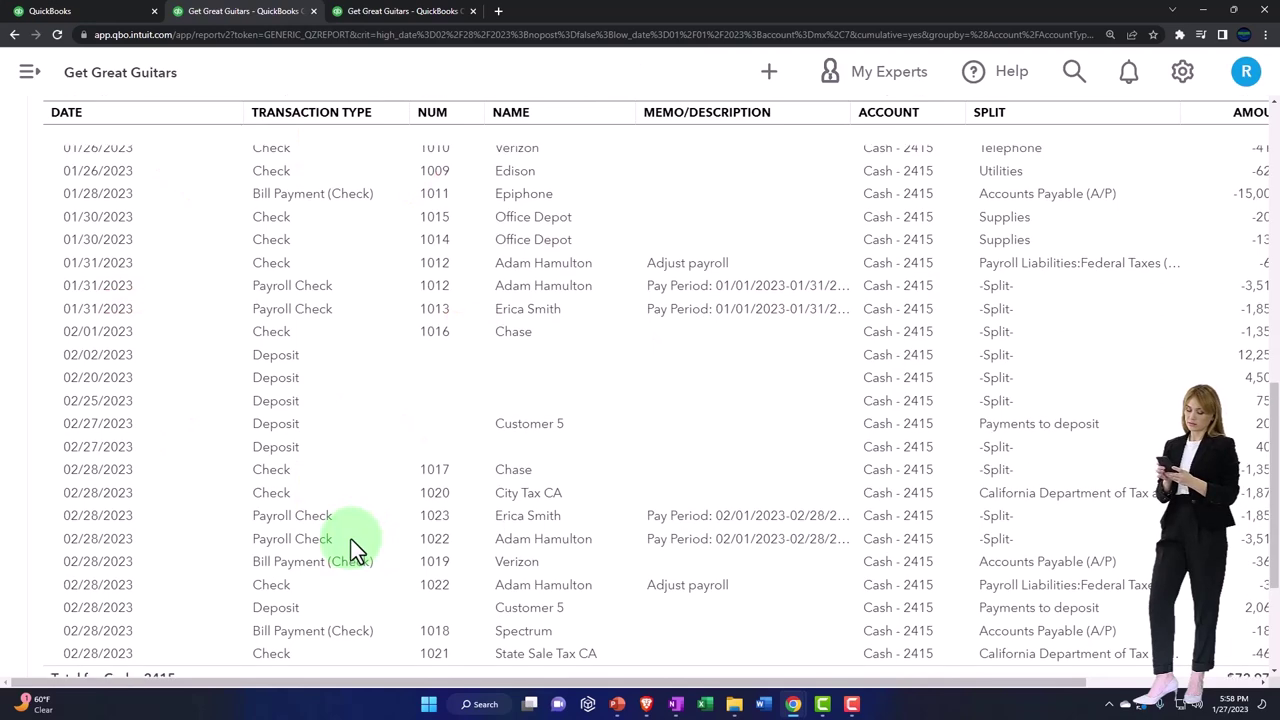
{"action": "scroll", "coordinate": [173, 466], "scroll_direction": "up", "scroll_amount": 10}
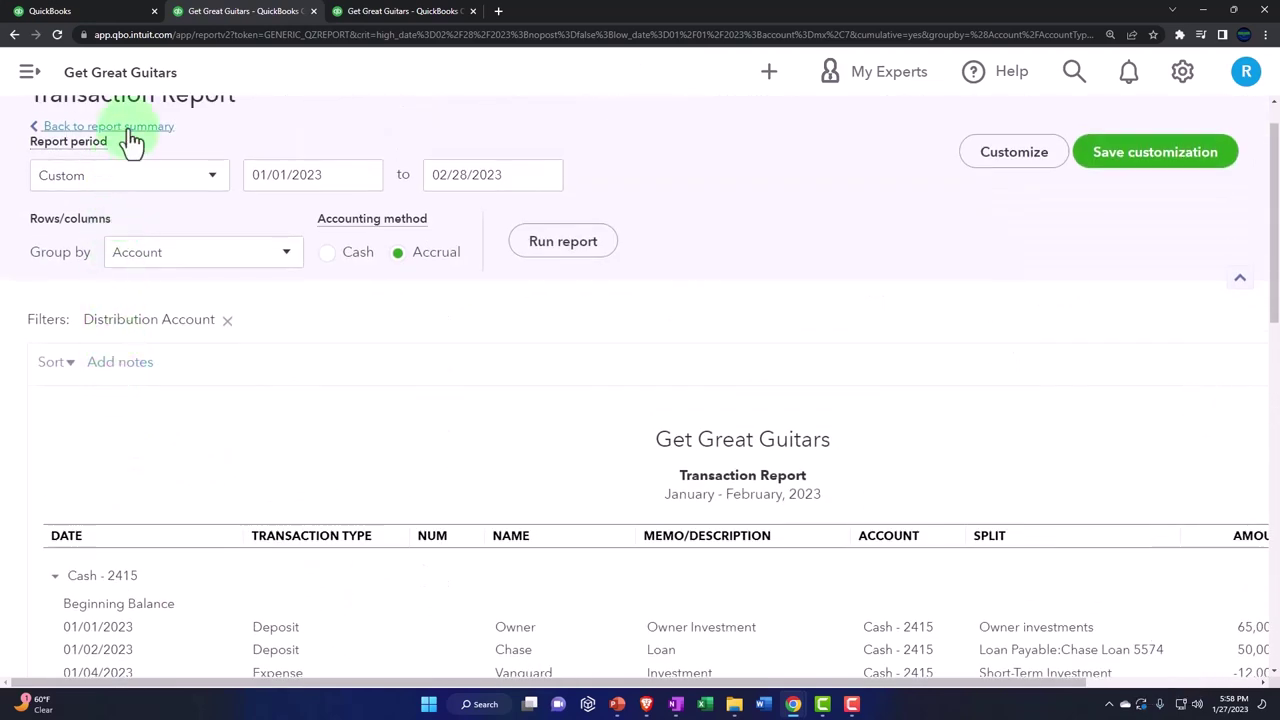
{"action": "left_click", "coordinate": [130, 138]}
Step: On the Profit and Loss, drill into the $13,966.66 Wages total to see its six payroll checks, then return
{"action": "left_click", "coordinate": [377, 12]}
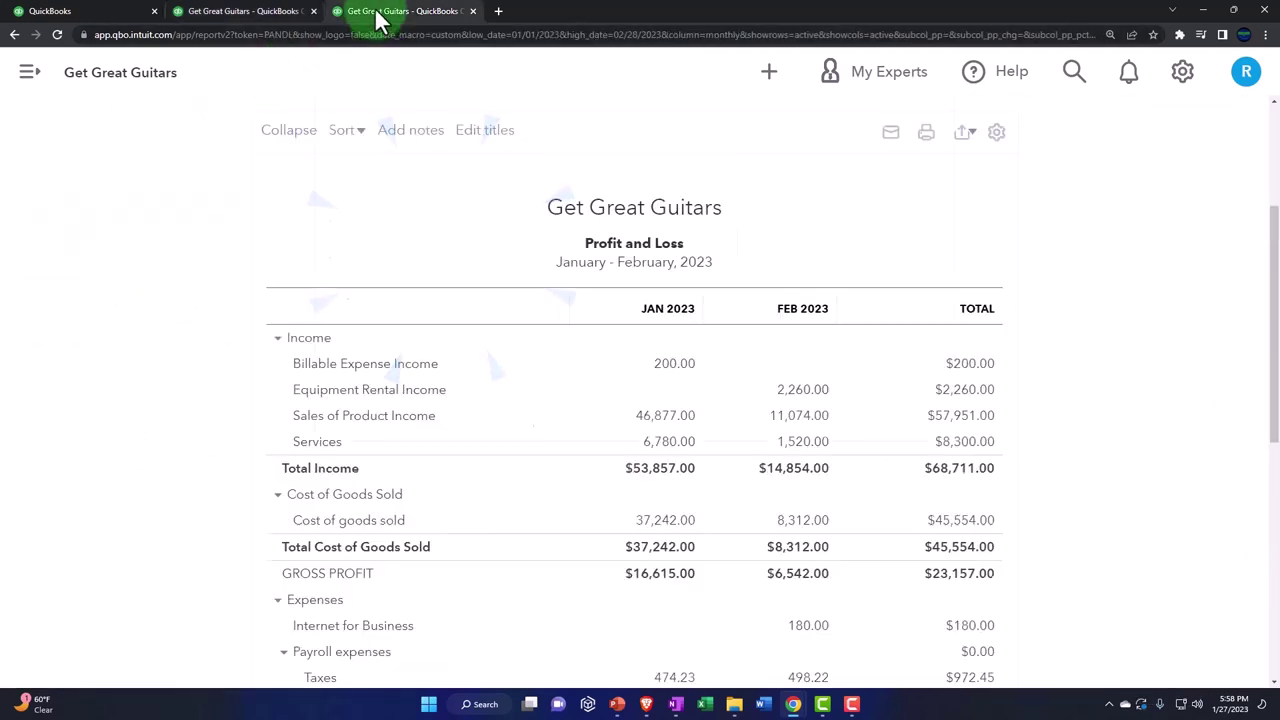
{"action": "scroll", "coordinate": [286, 486], "scroll_direction": "down", "scroll_amount": 3}
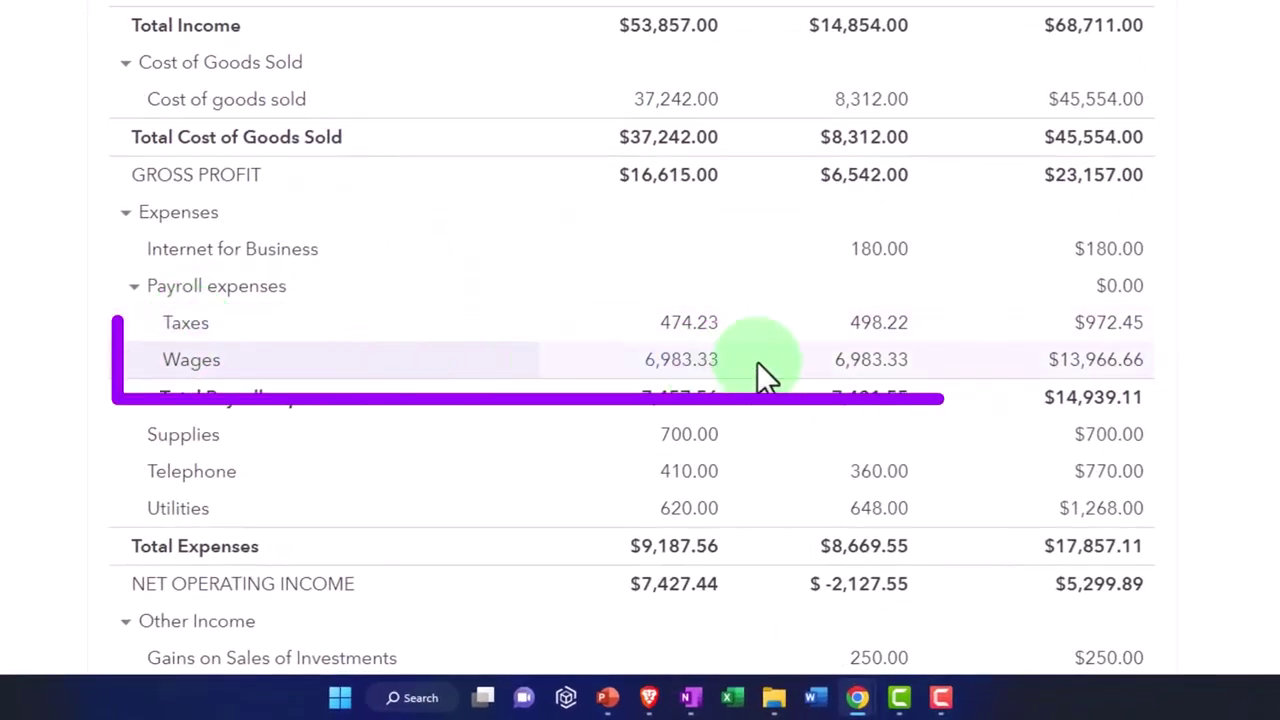
{"action": "left_click", "coordinate": [1078, 362]}
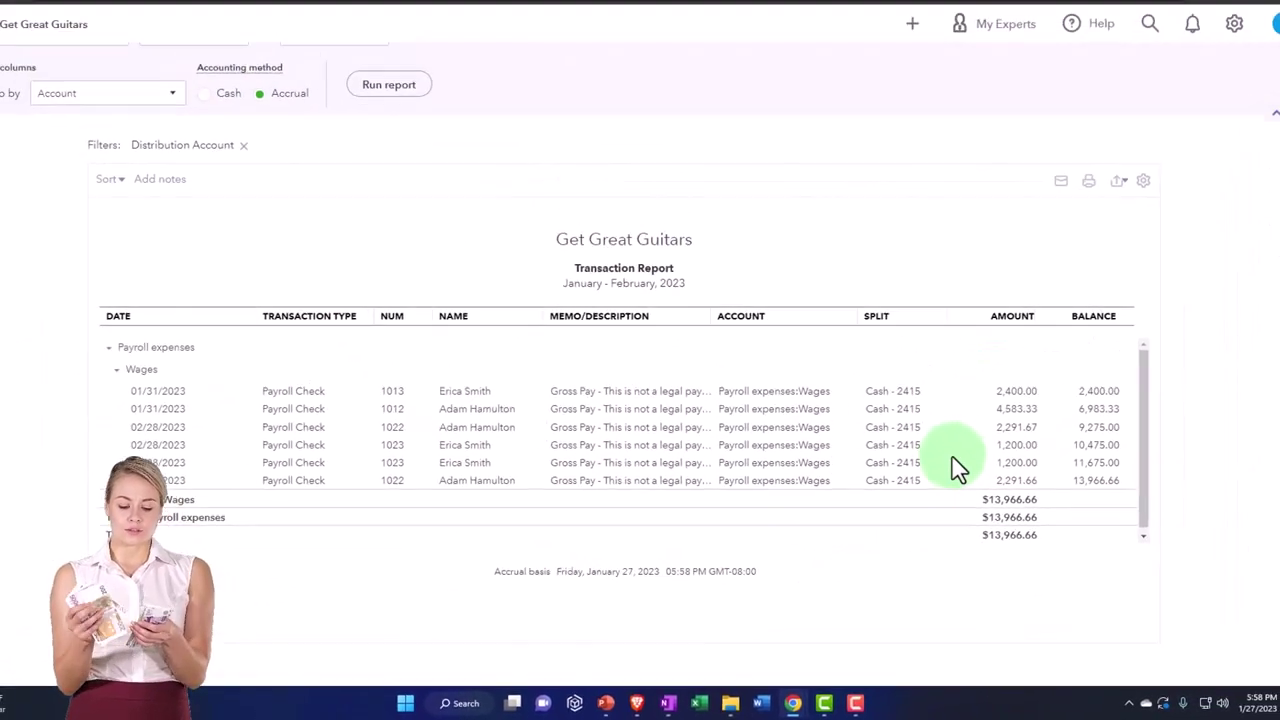
{"action": "scroll", "coordinate": [72, 470], "scroll_direction": "up", "scroll_amount": 2}
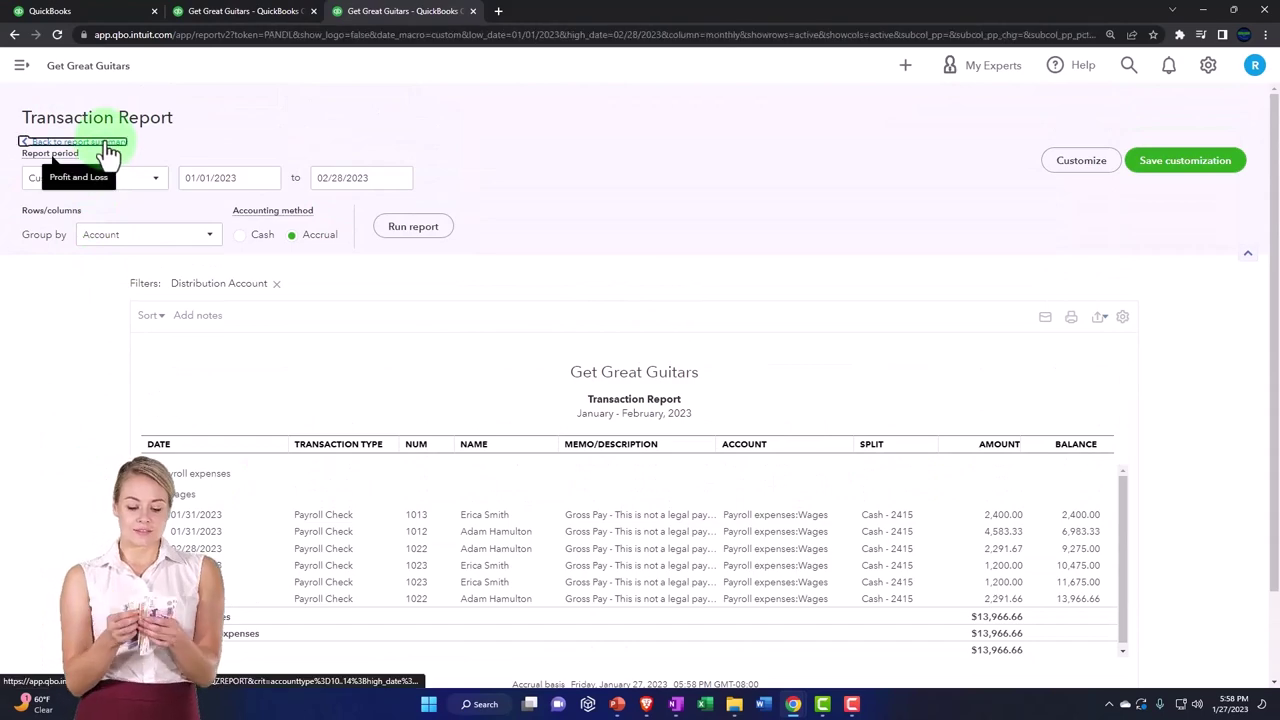
{"action": "left_click", "coordinate": [104, 140]}
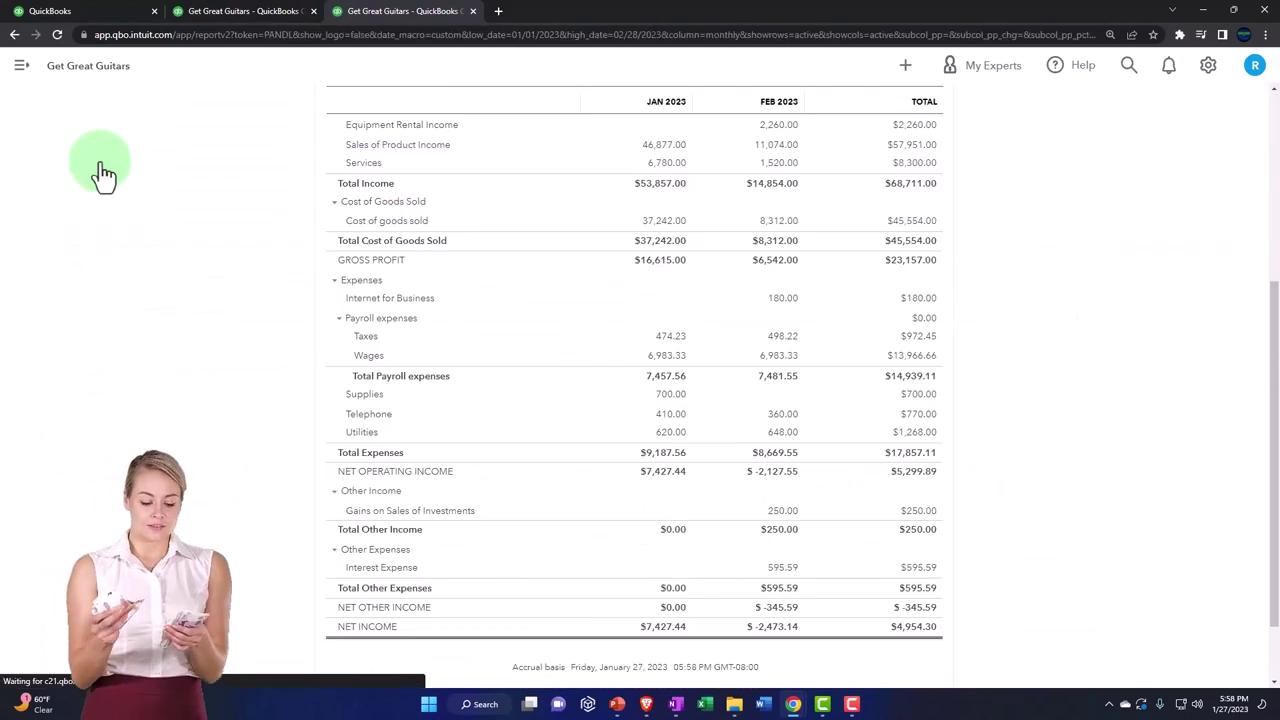
Step: Drill into the Balance Sheet's $4,104.90 Total Payroll Liabilities to see its eight transactions, then return to Profit and Loss
{"action": "left_click", "coordinate": [241, 12]}
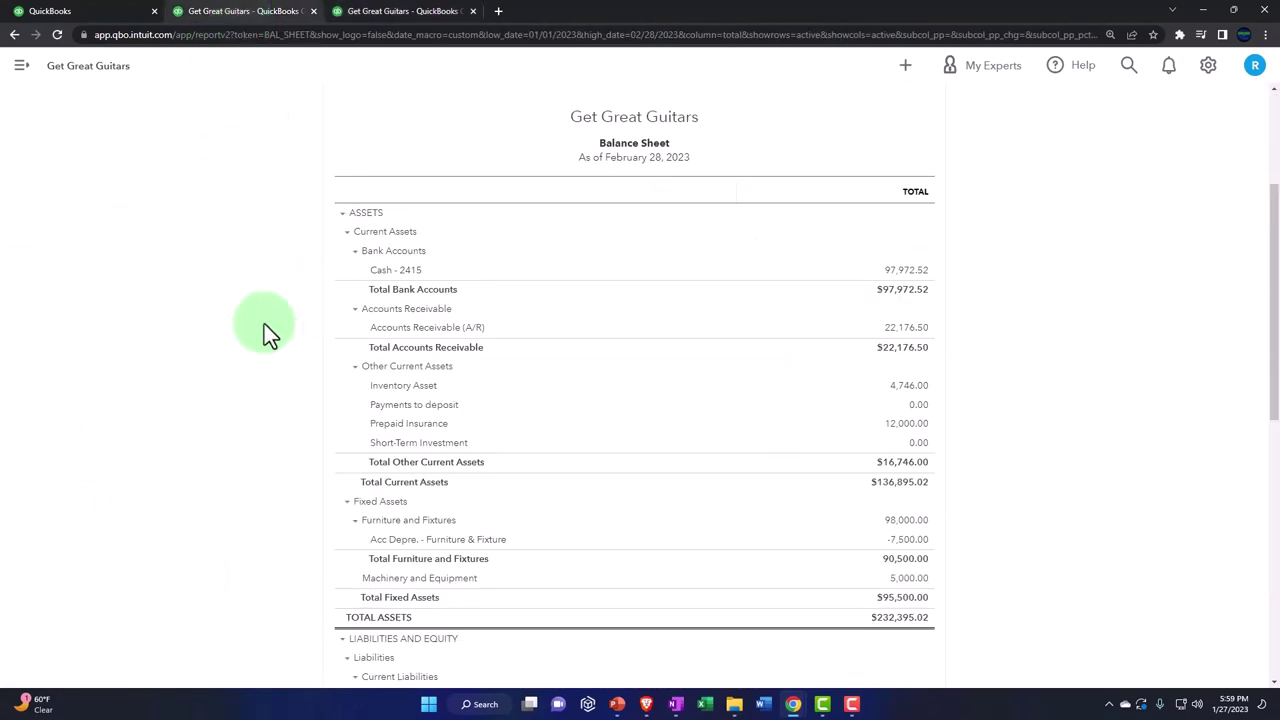
{"action": "key", "text": "ctrl+plus"}
{"action": "scroll", "coordinate": [264, 324], "scroll_direction": "down", "scroll_amount": 5}
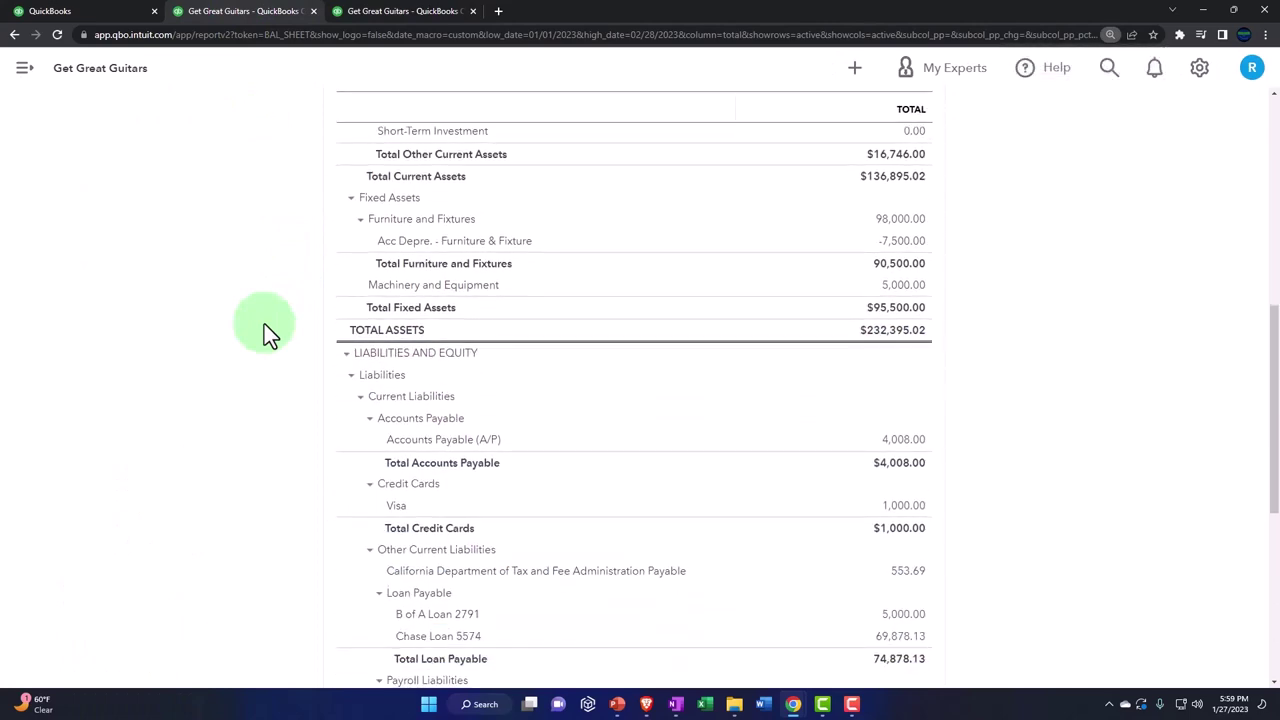
{"action": "scroll", "coordinate": [264, 324], "scroll_direction": "down", "scroll_amount": 3}
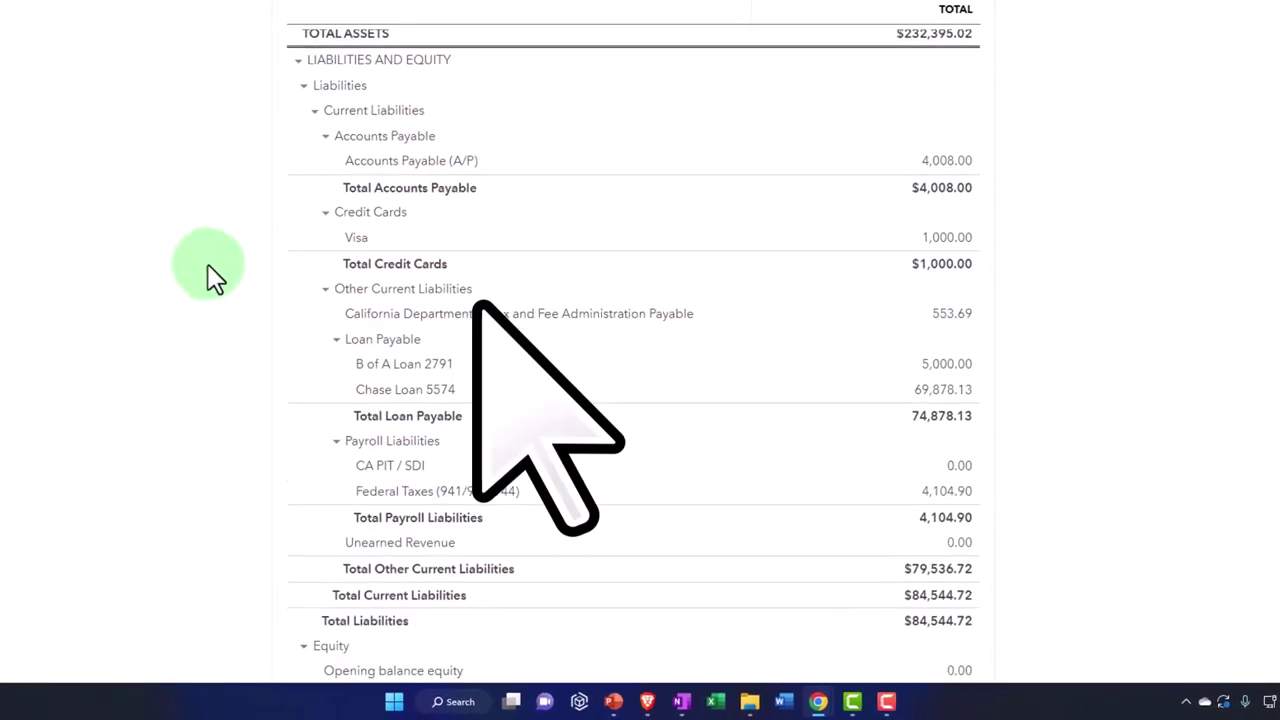
{"action": "scroll", "coordinate": [214, 278], "scroll_direction": "down", "scroll_amount": 2}
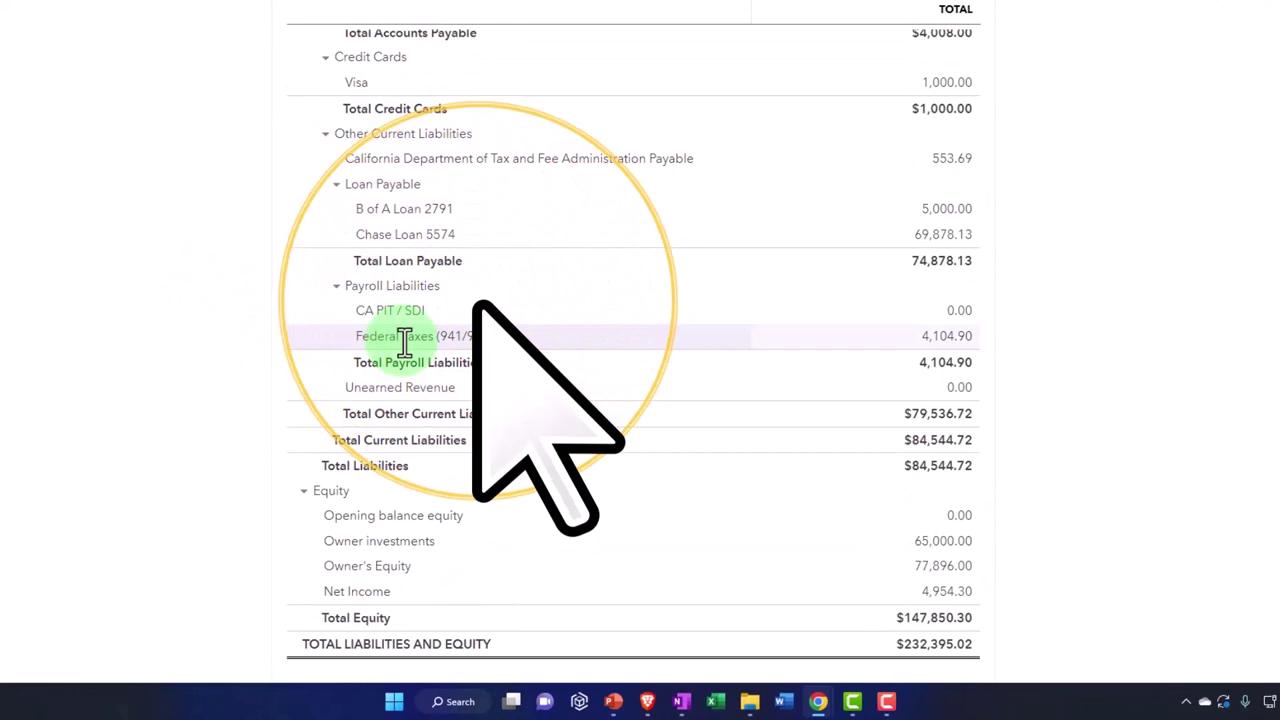
{"action": "left_click", "coordinate": [964, 372]}
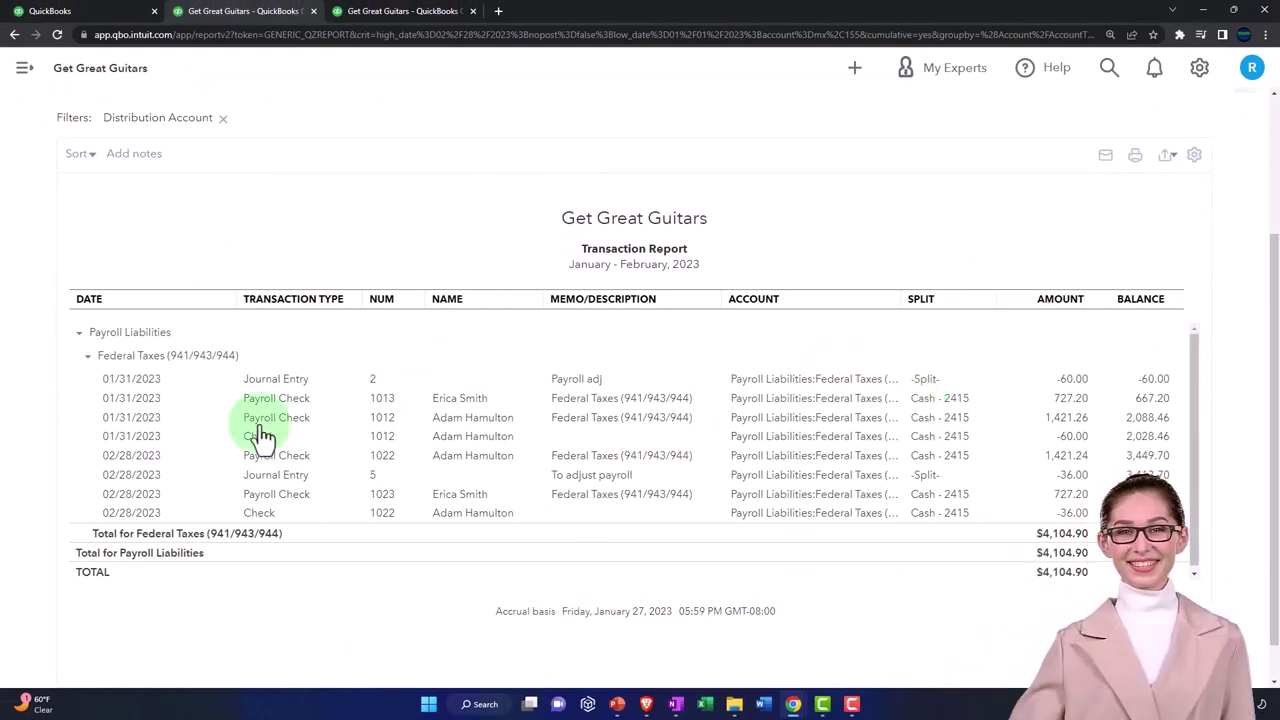
{"action": "scroll", "coordinate": [118, 430], "scroll_direction": "up", "scroll_amount": 3}
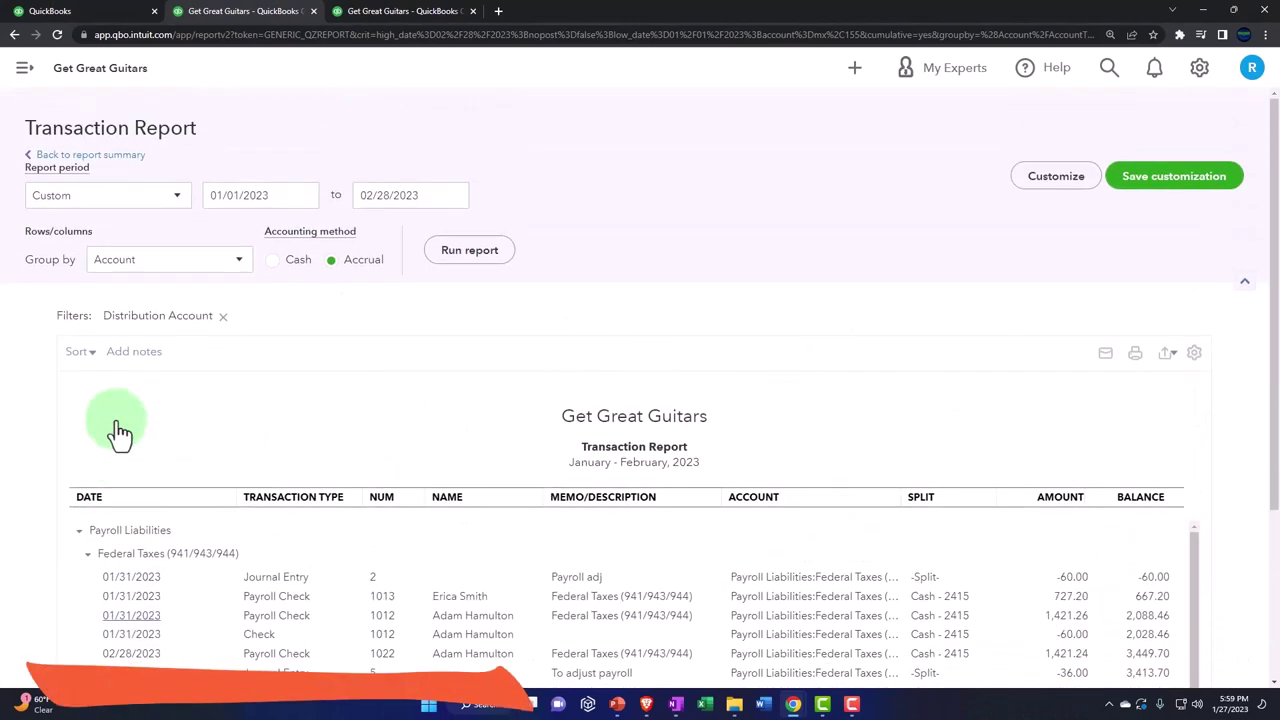
{"action": "left_click", "coordinate": [117, 157]}
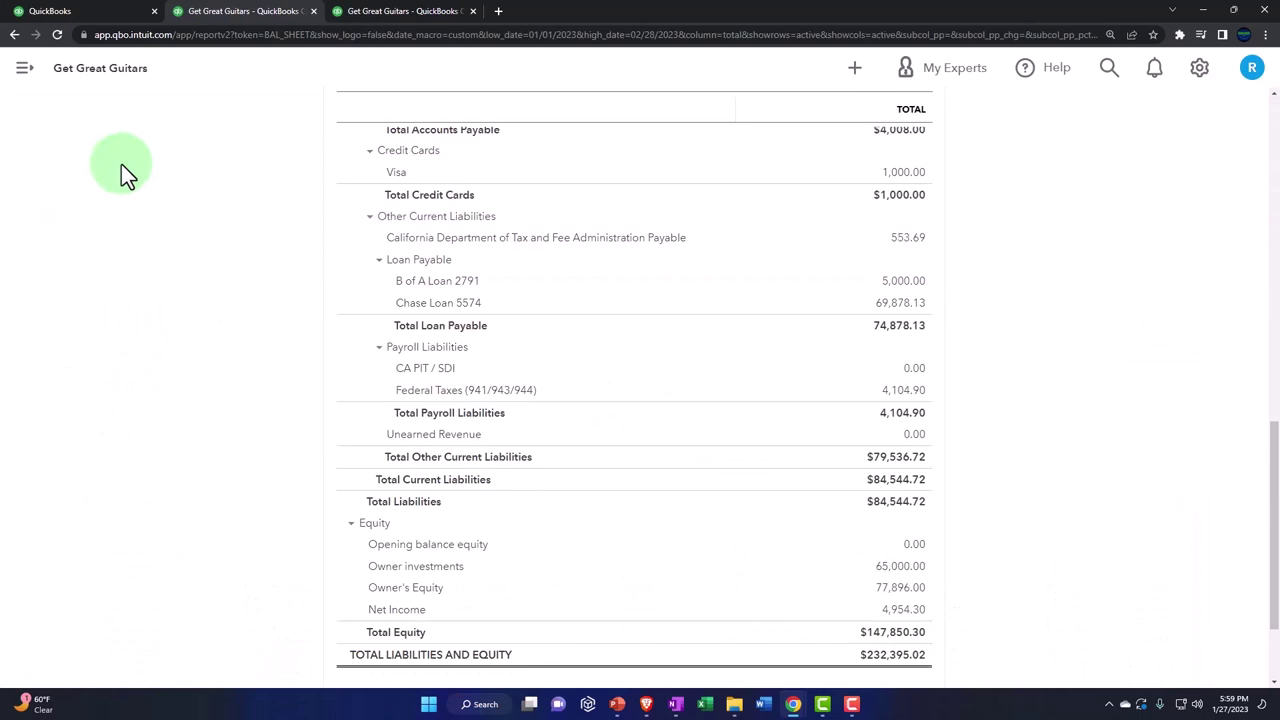
{"action": "left_click", "coordinate": [378, 14]}
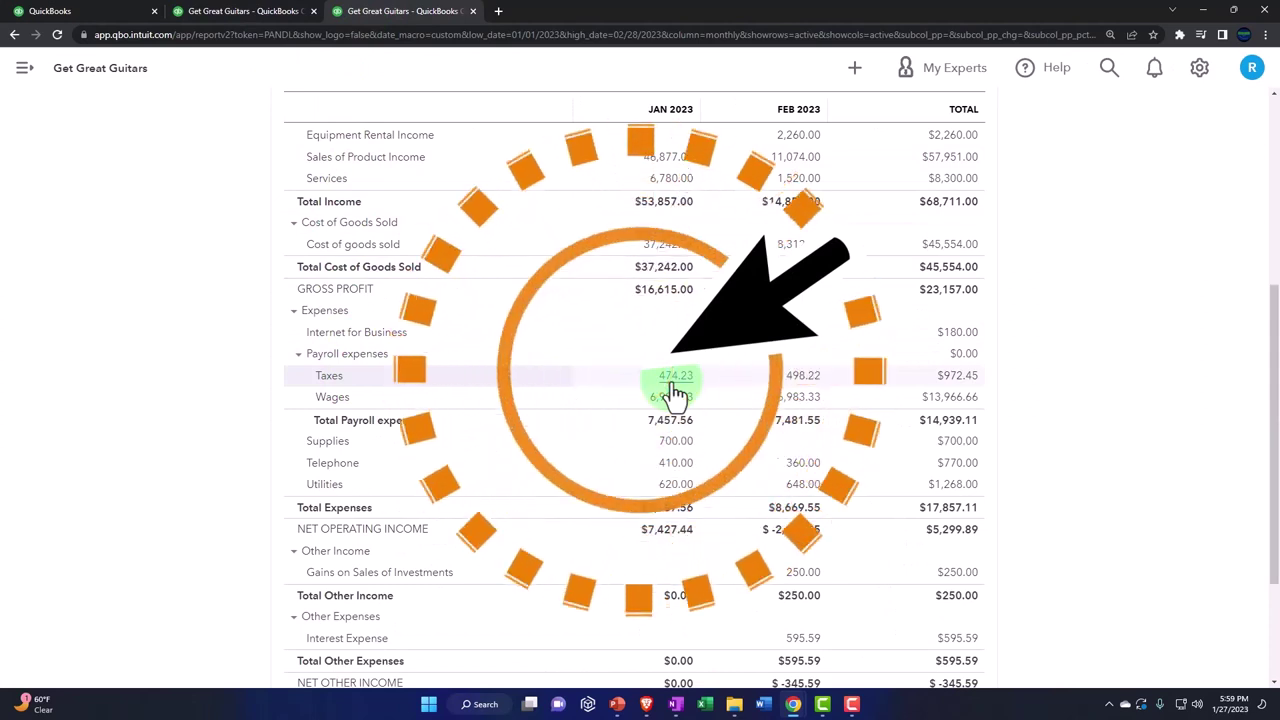
Step: Duplicate the Profit and Loss tab and open Reports at 110% zoom, down to the Payroll report group
{"action": "right_click", "coordinate": [436, 18]}
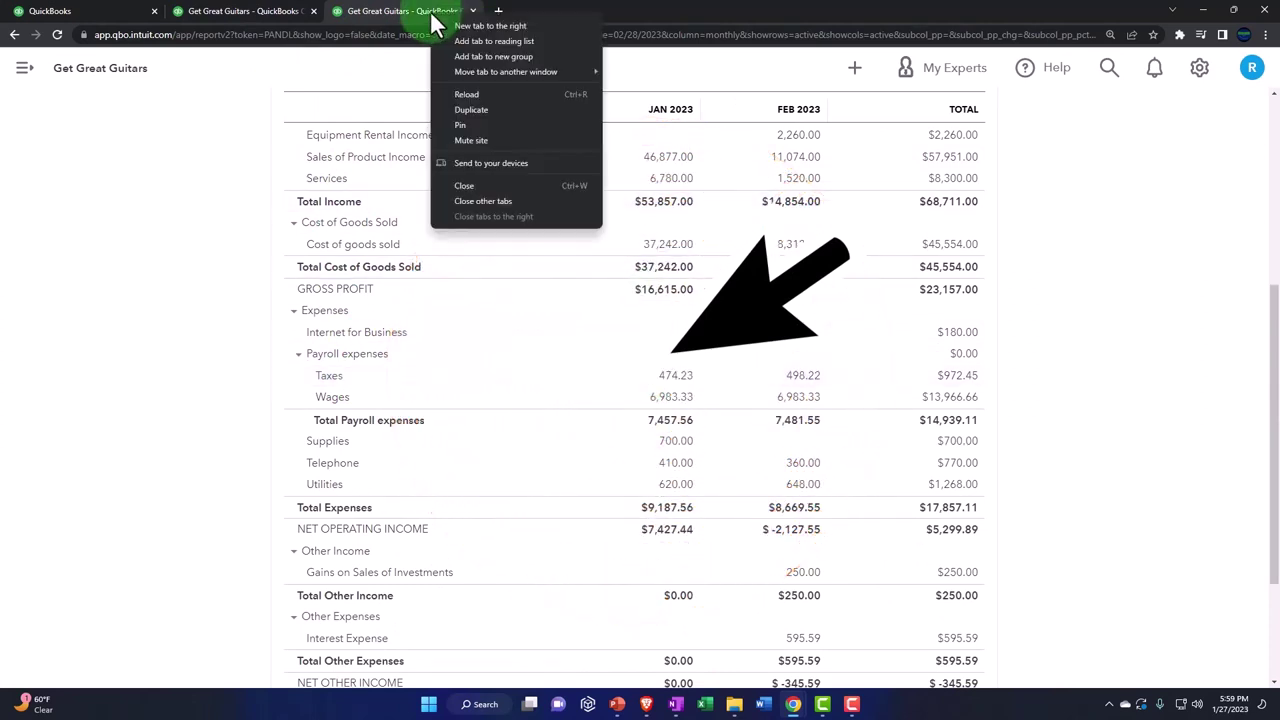
{"action": "left_click", "coordinate": [461, 106]}
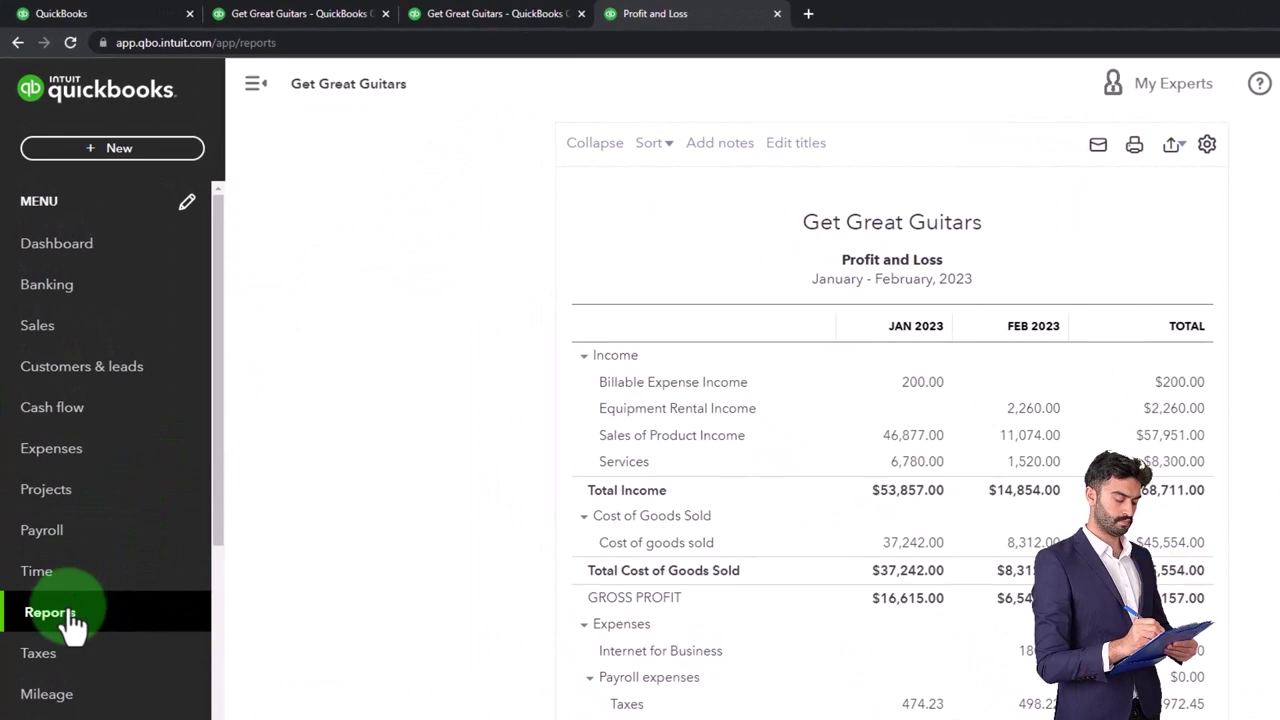
{"action": "left_click", "coordinate": [50, 612]}
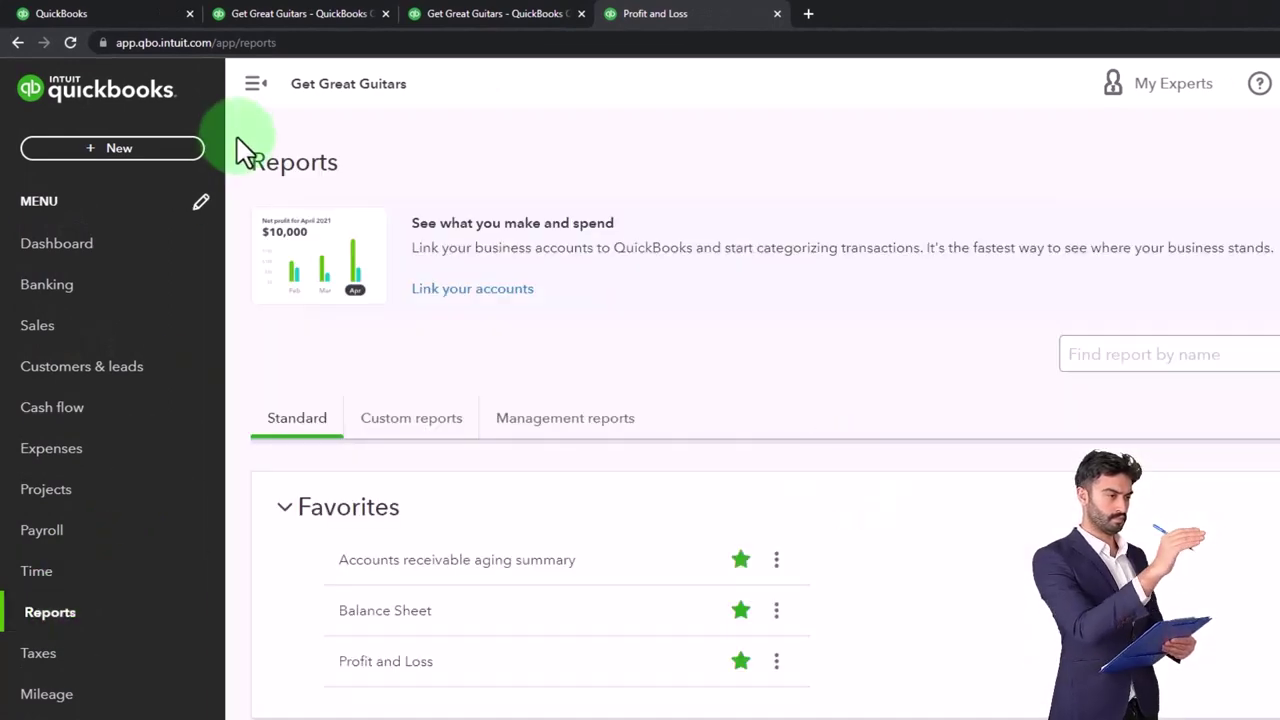
{"action": "left_click", "coordinate": [252, 88]}
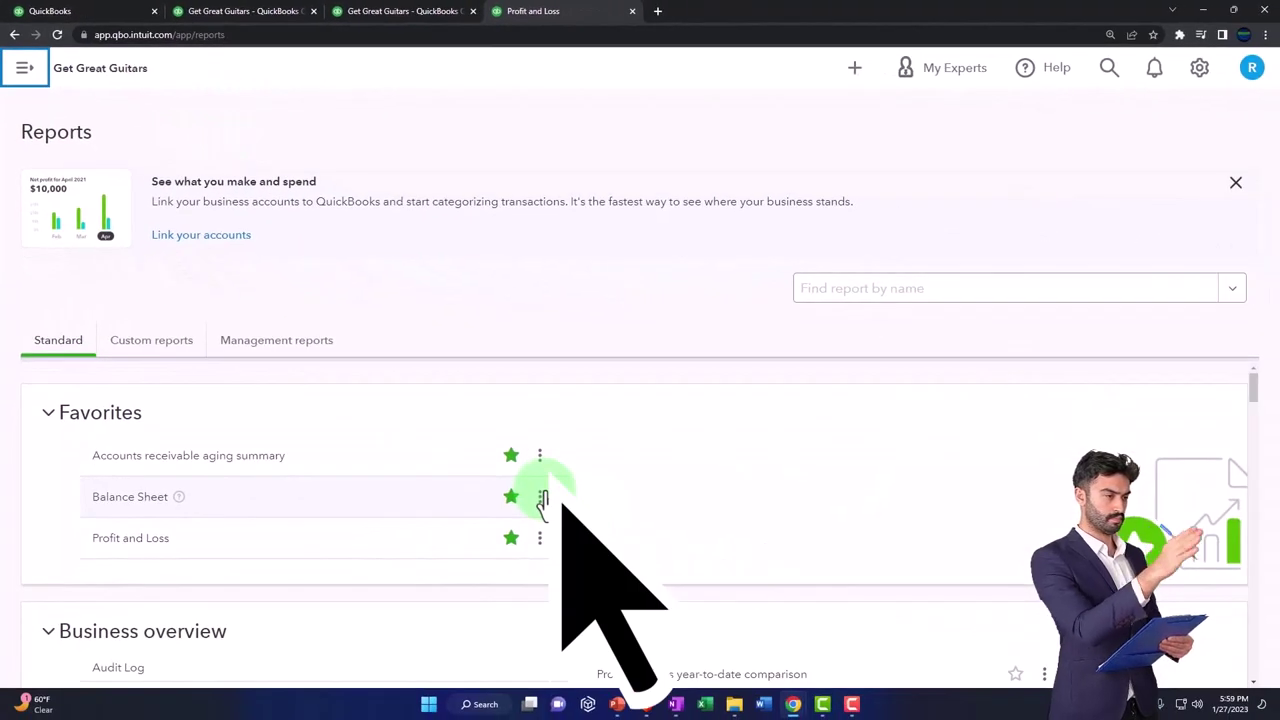
{"action": "key", "text": "ctrl+minus"}
{"action": "scroll", "coordinate": [543, 500], "scroll_direction": "down", "scroll_amount": 20}
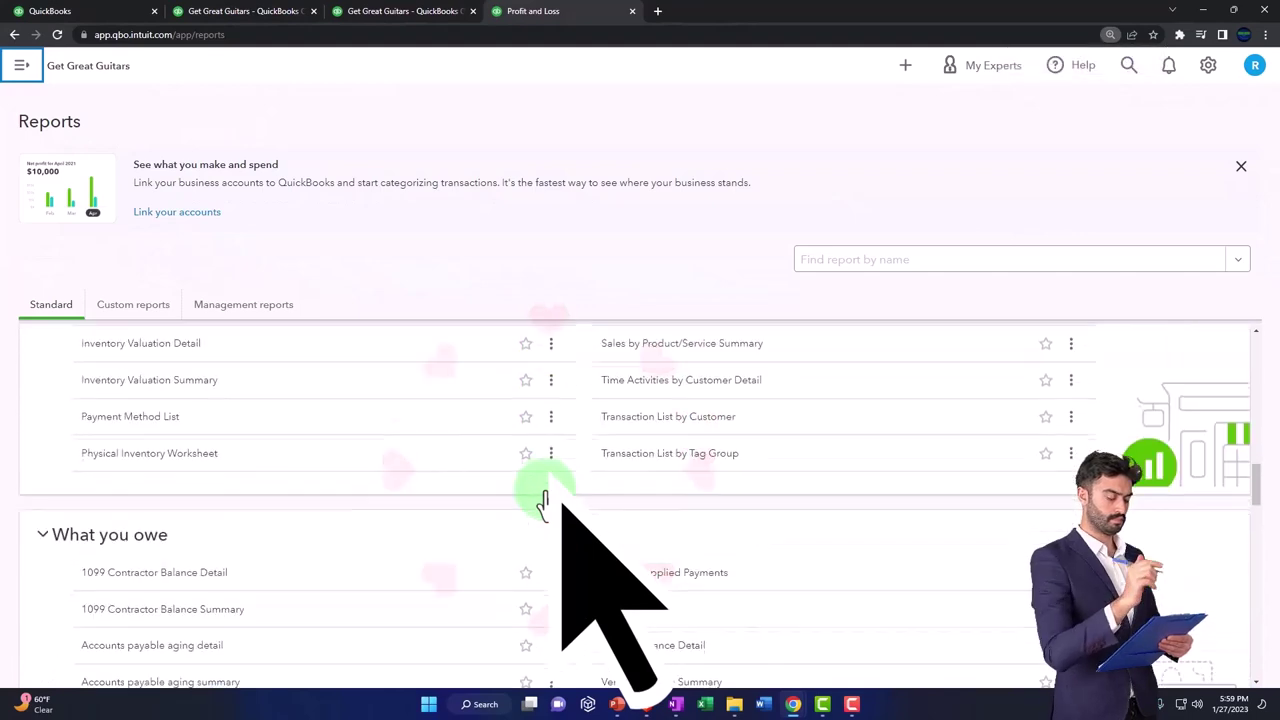
{"action": "scroll", "coordinate": [543, 500], "scroll_direction": "down", "scroll_amount": 20}
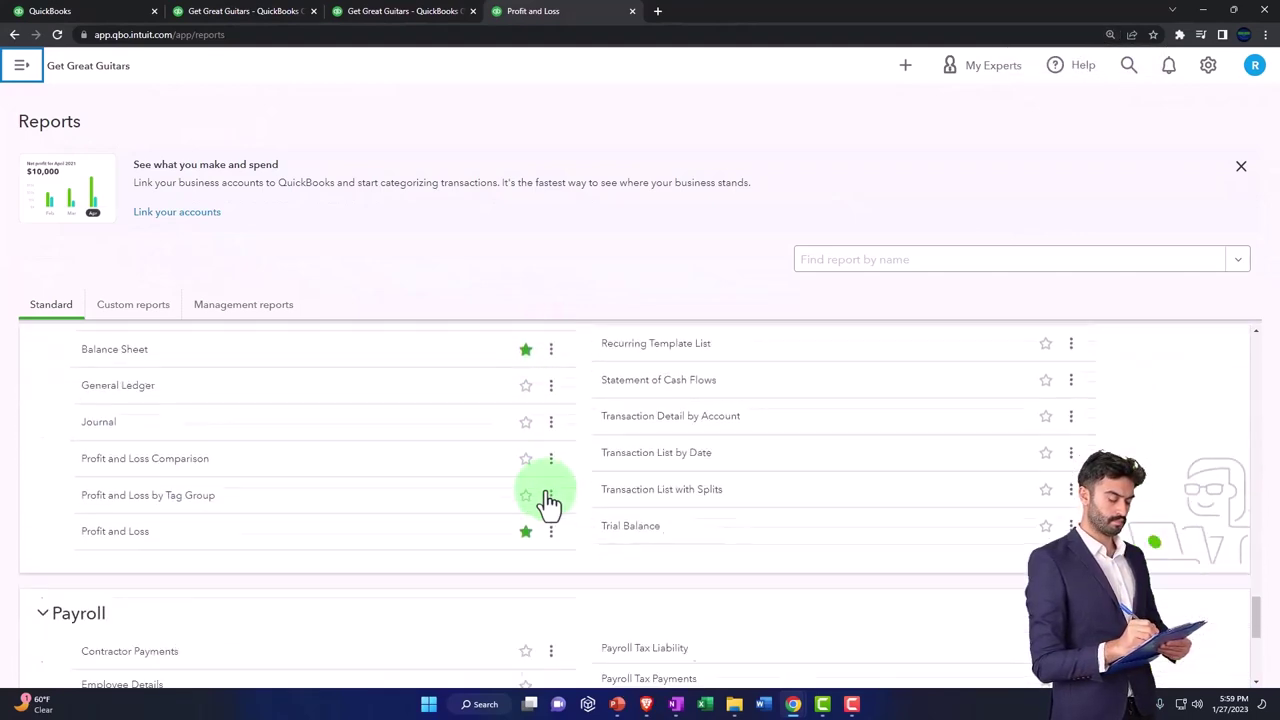
{"action": "scroll", "coordinate": [549, 502], "scroll_direction": "down", "scroll_amount": 3}
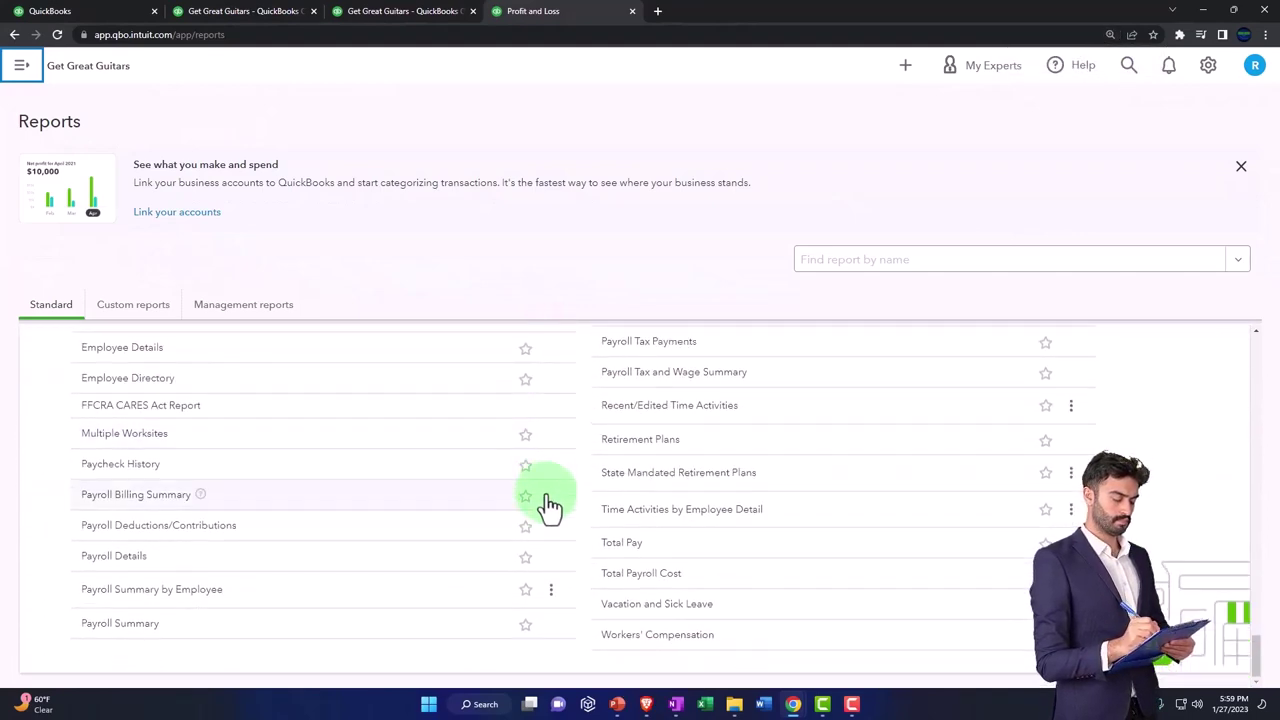
Step: Open Payroll Summary by Employee and run it for 01/01/2023 to 02/28/2023, fixing the mistyped year
{"action": "left_click", "coordinate": [148, 590]}
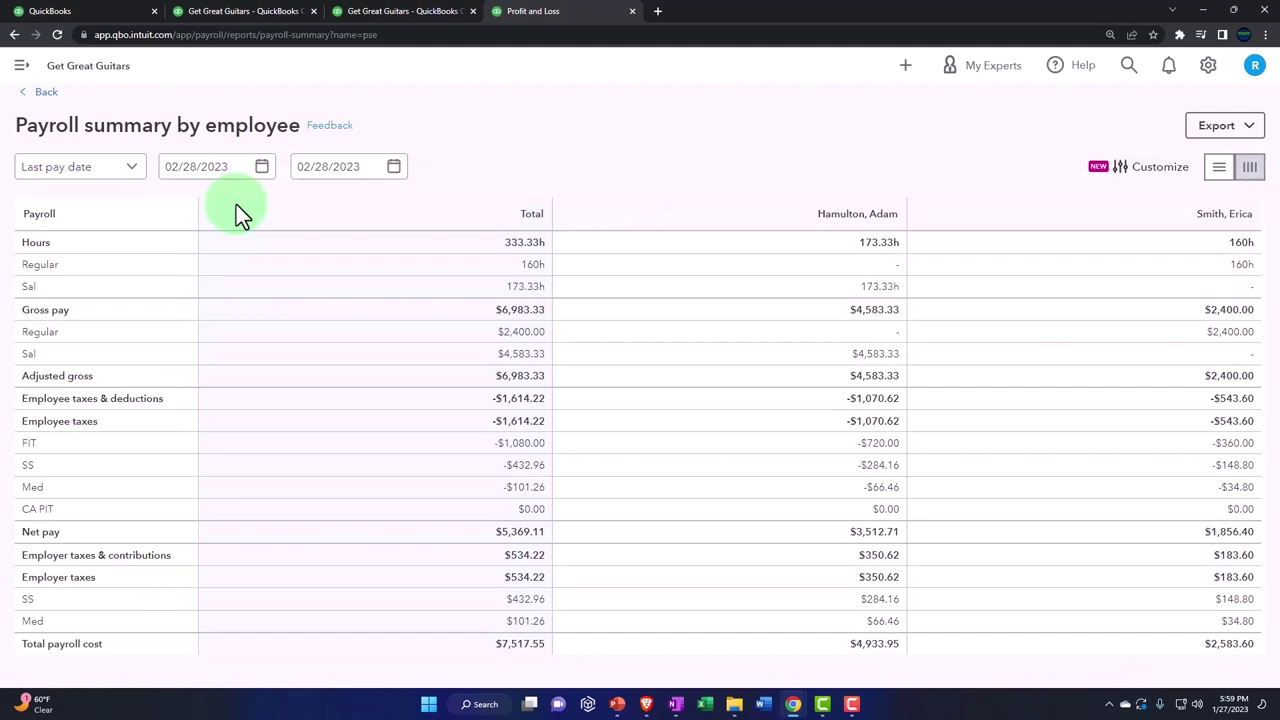
{"action": "type", "text": "01"}
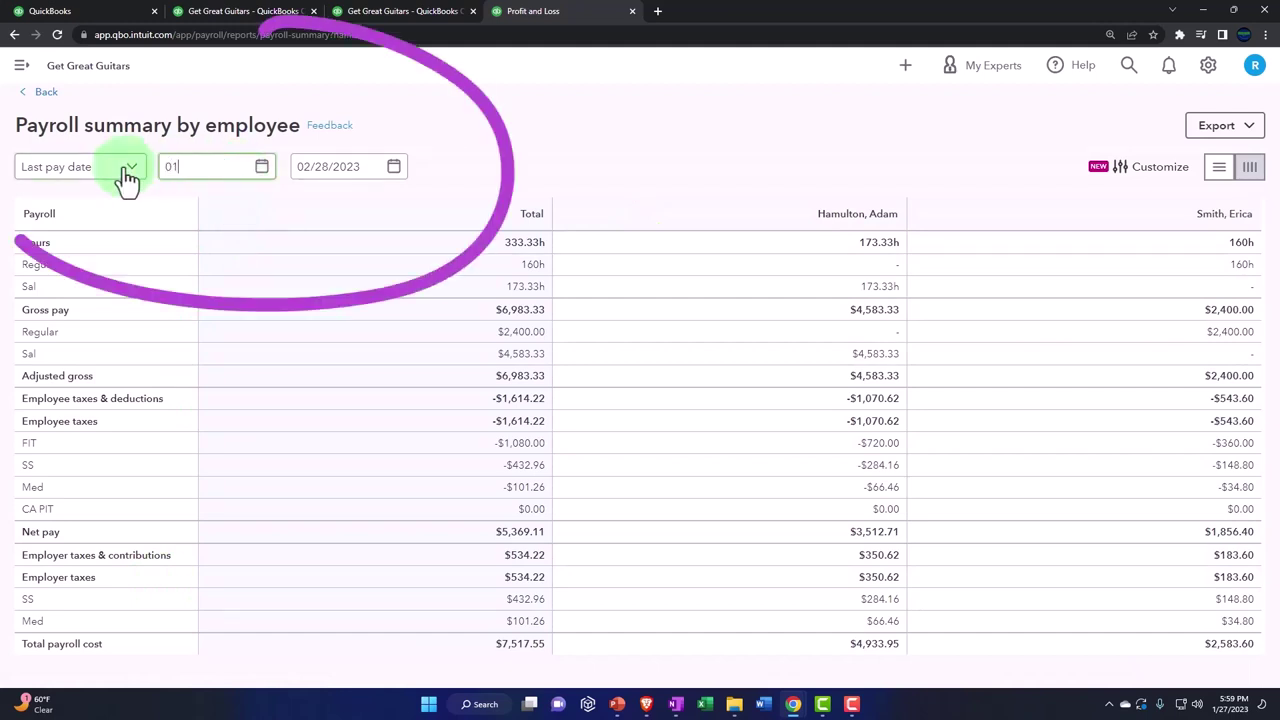
{"action": "type", "text": "/01/2028"}
{"action": "key", "text": "Tab"}
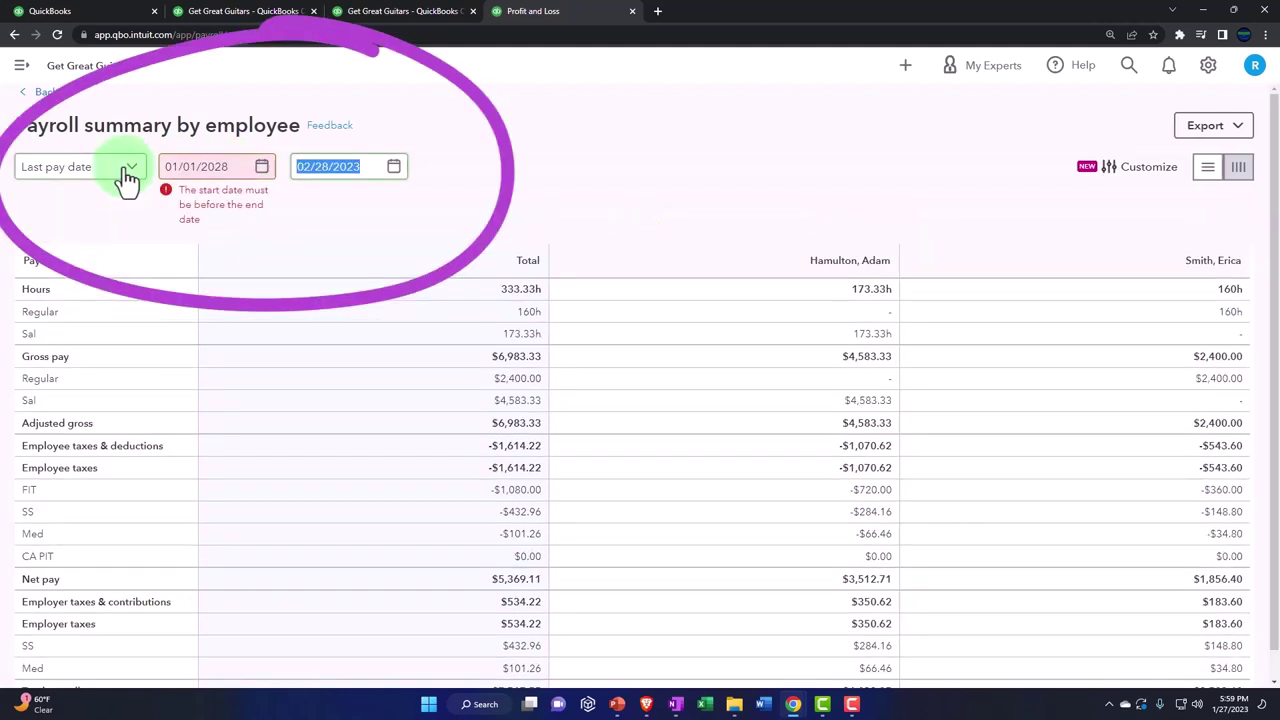
{"action": "left_click", "coordinate": [240, 170]}
{"action": "key", "text": "BackSpace"}
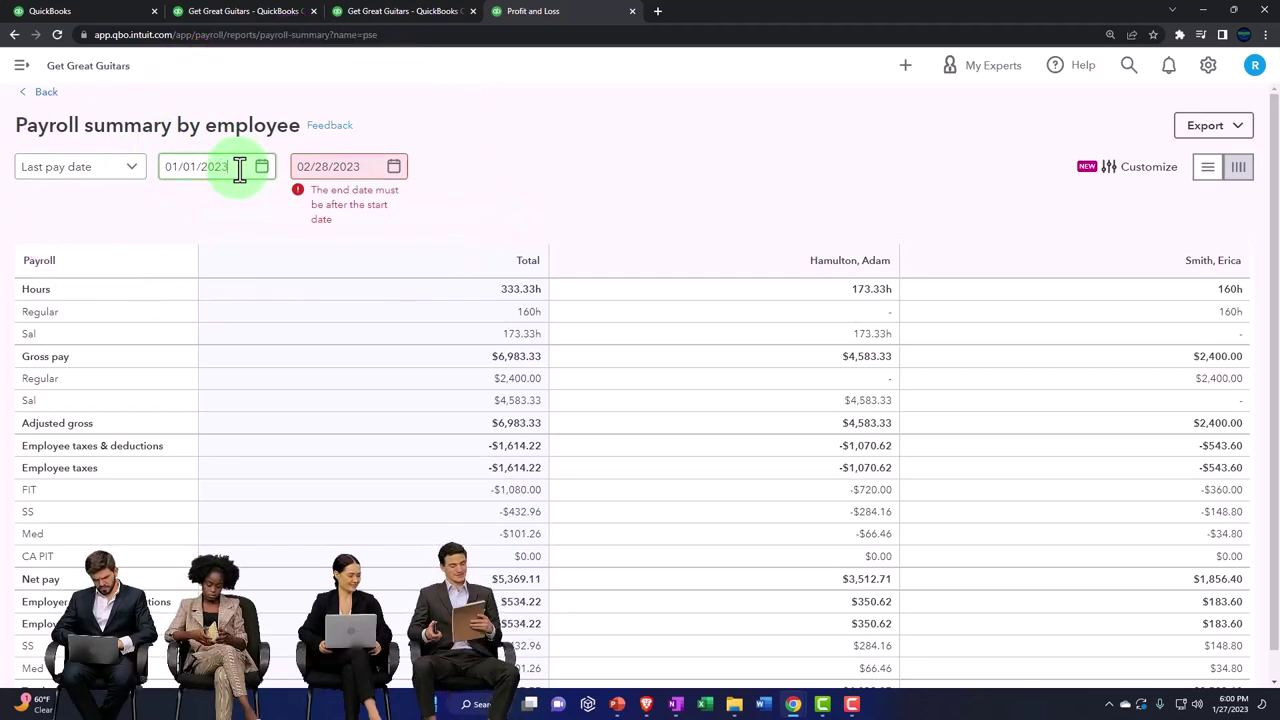
{"action": "type", "text": "3"}
{"action": "key", "text": "Tab"}
{"action": "left_click", "coordinate": [449, 178]}
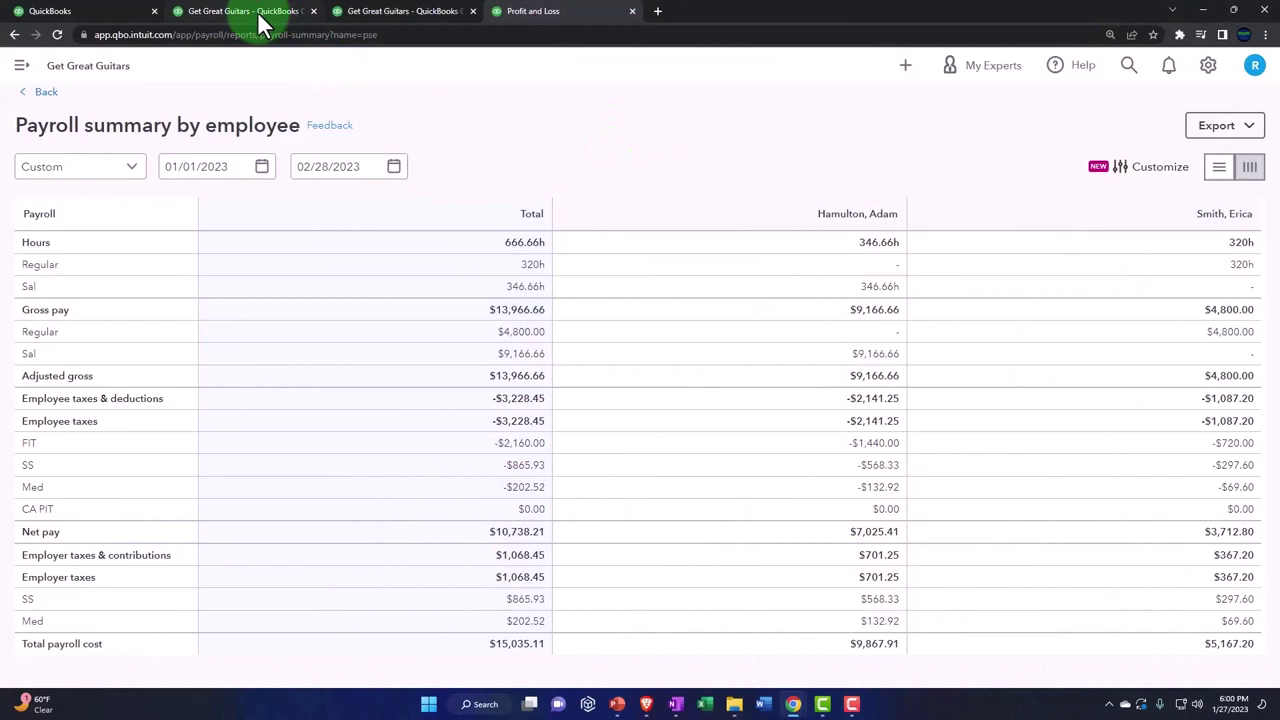
Step: On the enlarged Balance Sheet, drill into the 4,104.90 Federal Taxes liability transactions, then go back
{"action": "left_click", "coordinate": [260, 22]}
{"action": "scroll", "coordinate": [538, 395], "scroll_direction": "up", "scroll_amount": 5}
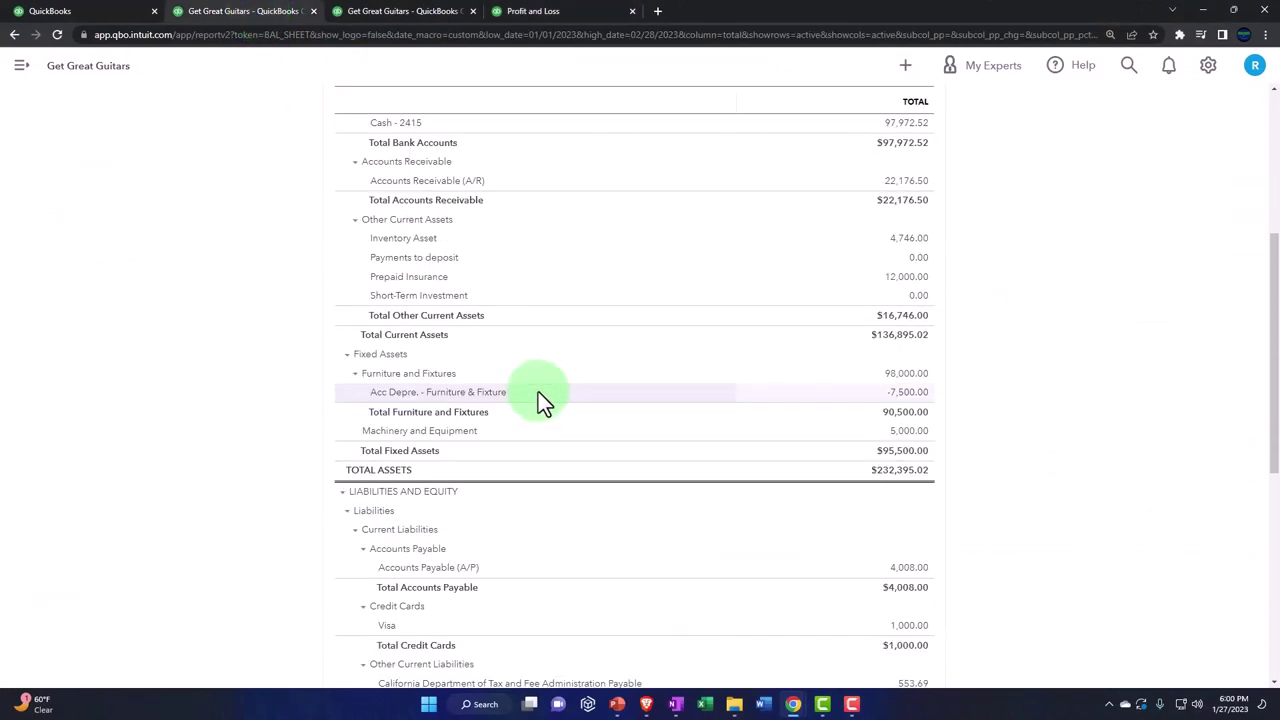
{"action": "key", "text": "ctrl+plus"}
{"action": "key", "text": "ctrl+plus"}
{"action": "key", "text": "ctrl+plus"}
{"action": "key", "text": "ctrl+plus"}
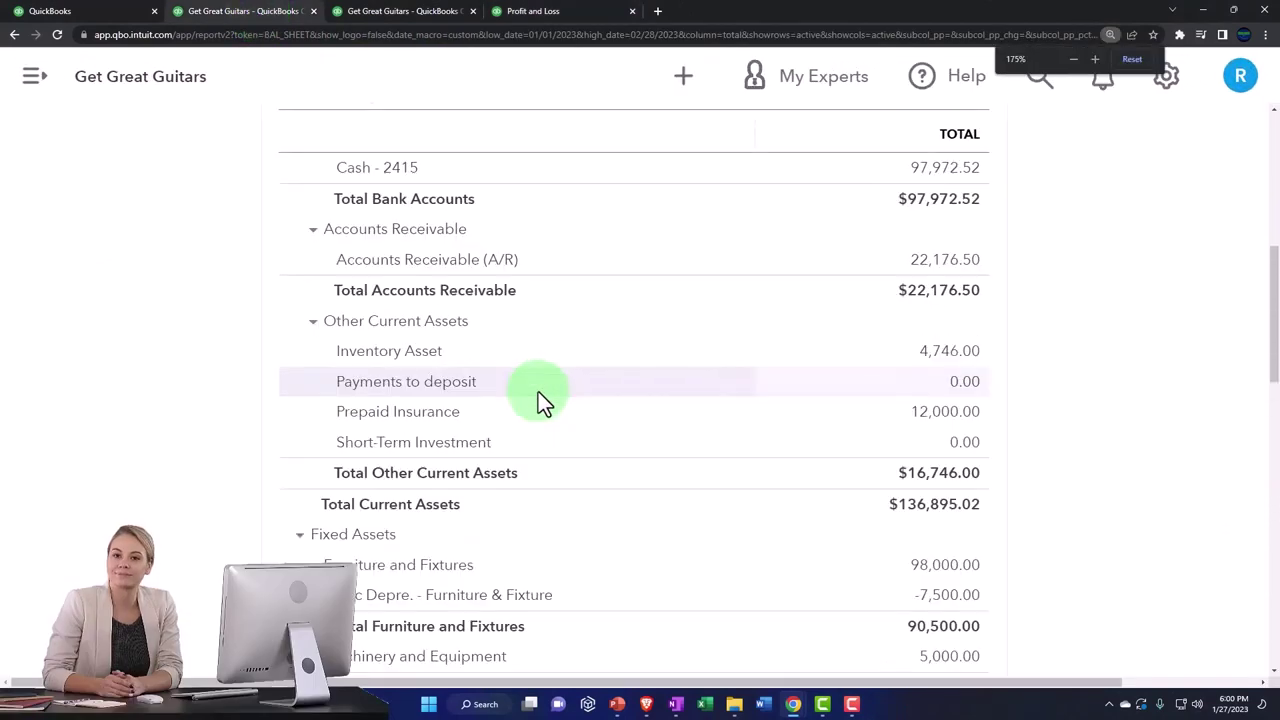
{"action": "scroll", "coordinate": [538, 392], "scroll_direction": "up", "scroll_amount": 3}
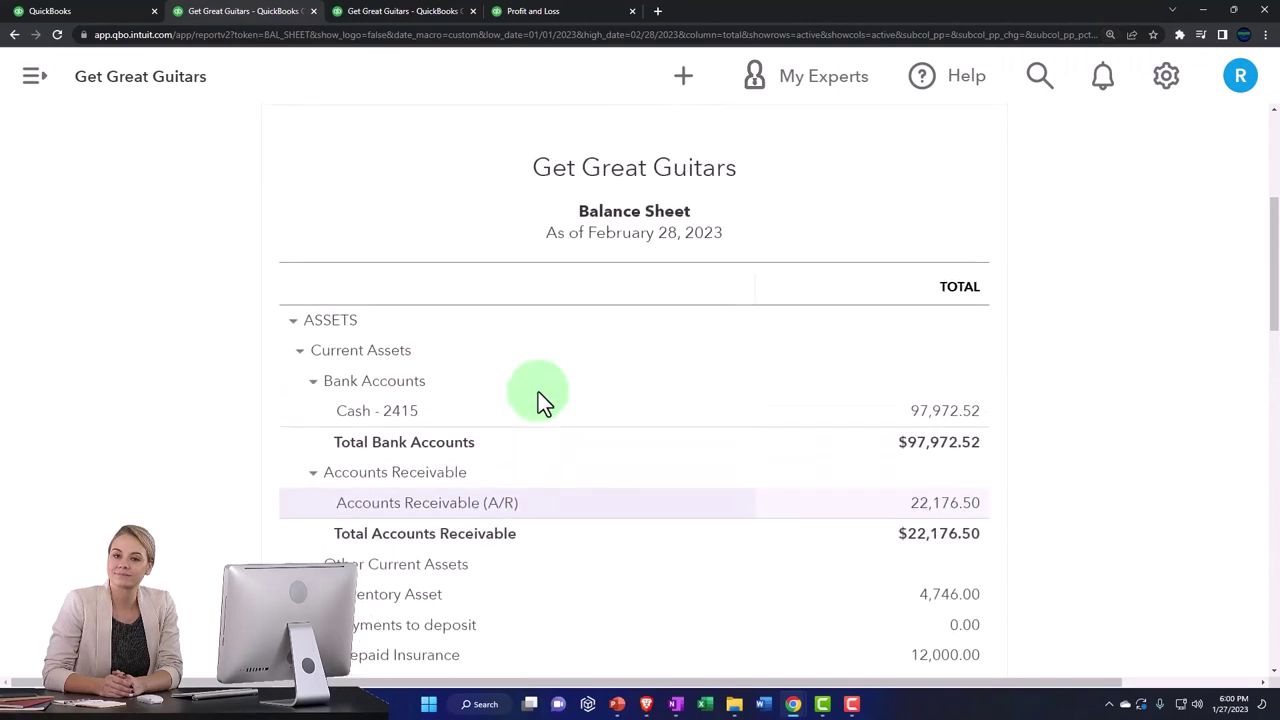
{"action": "scroll", "coordinate": [538, 392], "scroll_direction": "down", "scroll_amount": 6}
{"action": "scroll", "coordinate": [538, 400], "scroll_direction": "down", "scroll_amount": 5}
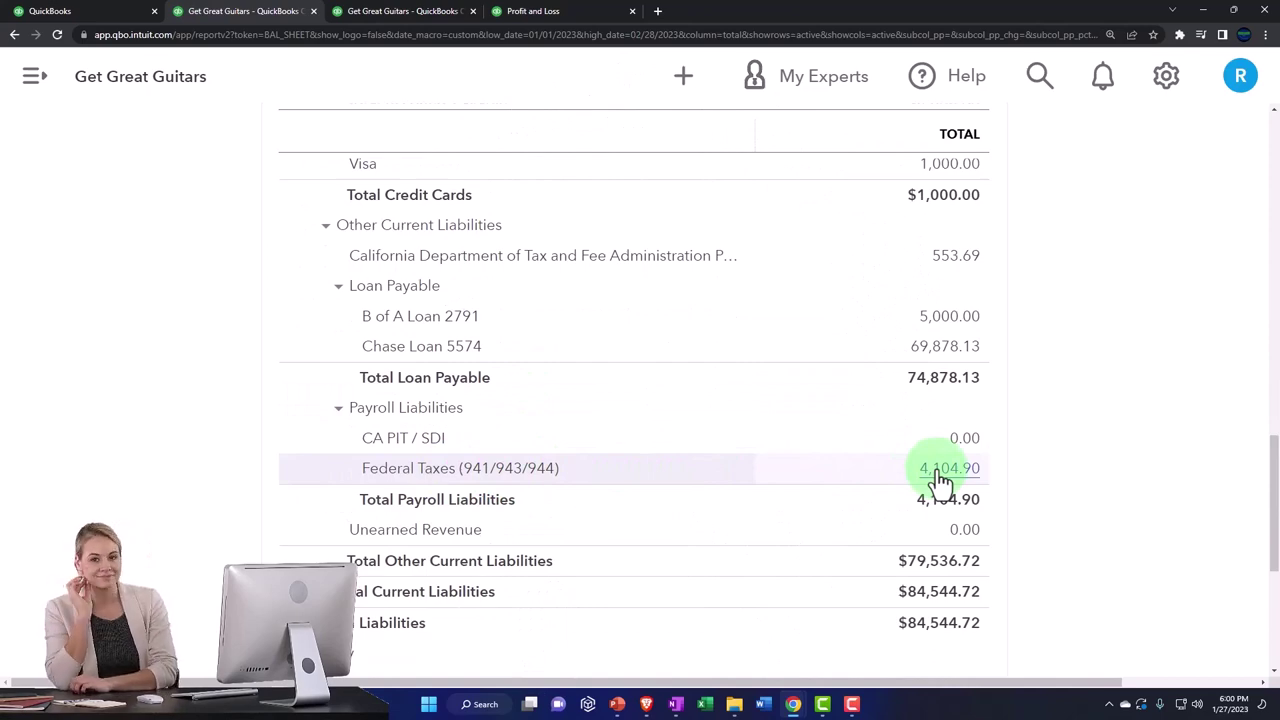
{"action": "left_click", "coordinate": [940, 480]}
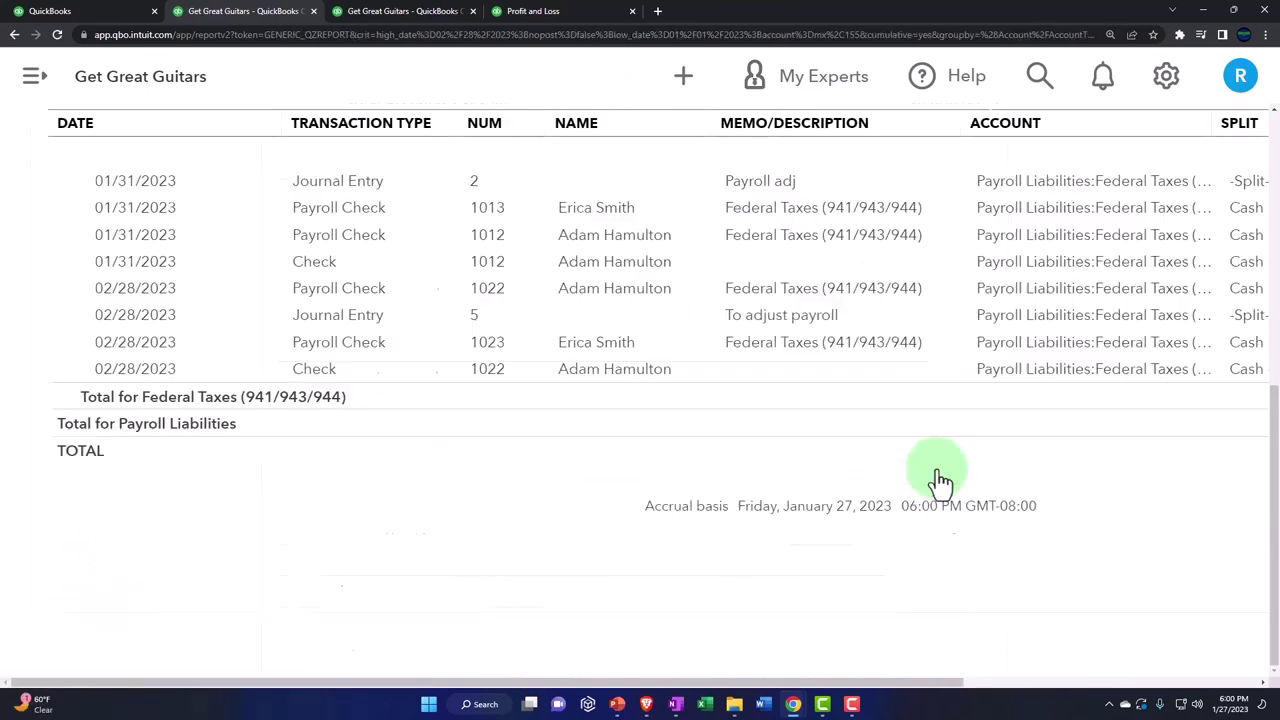
{"action": "key", "text": "ctrl+minus"}
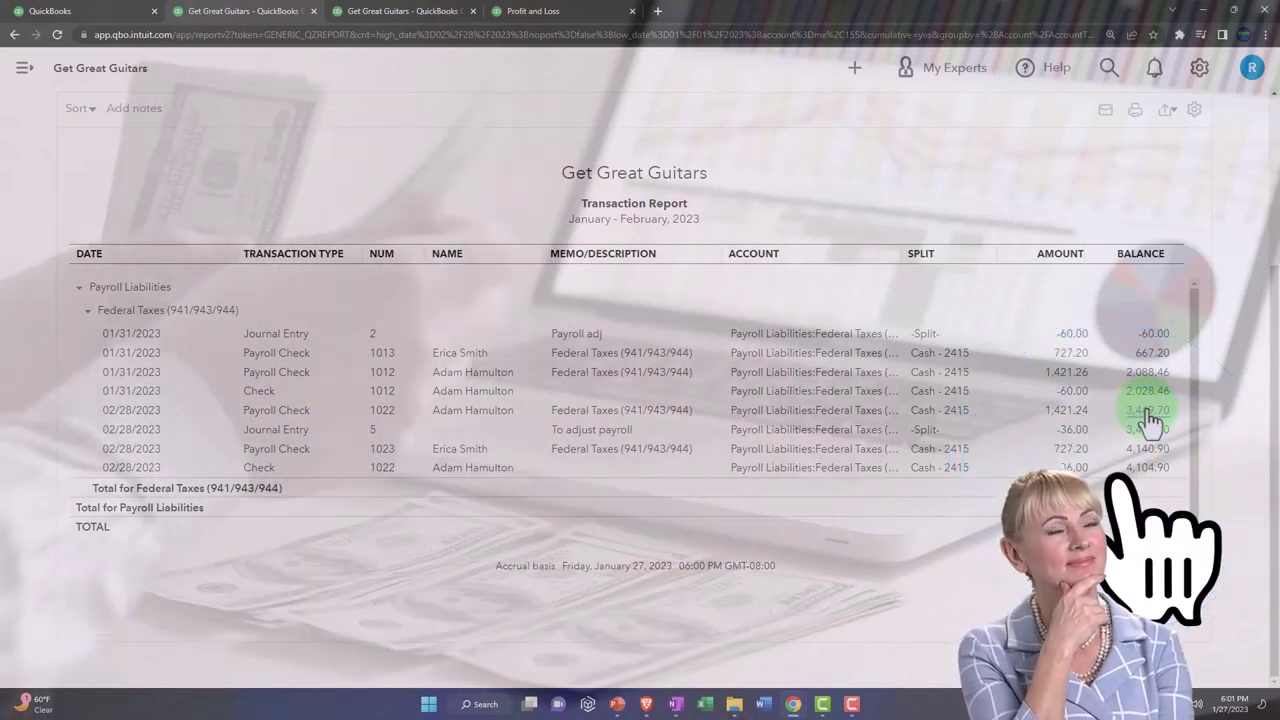
{"action": "scroll", "coordinate": [77, 509], "scroll_direction": "up", "scroll_amount": 3}
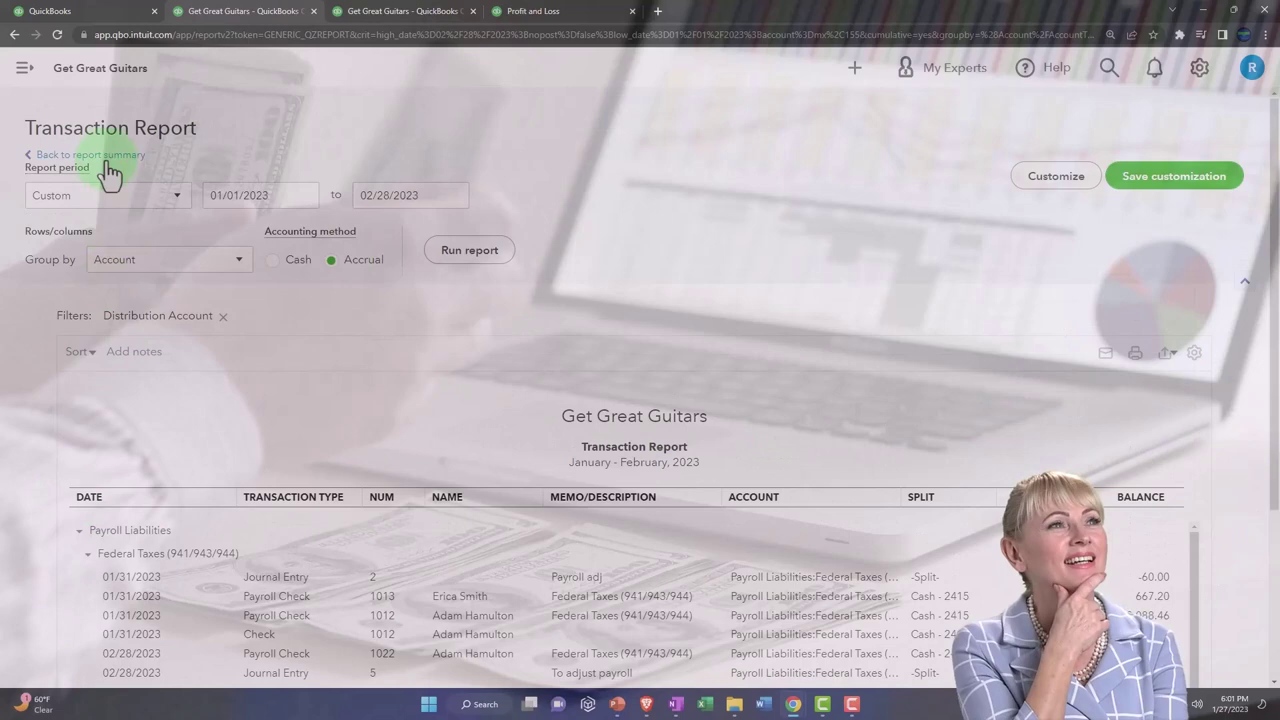
{"action": "left_click", "coordinate": [105, 158]}
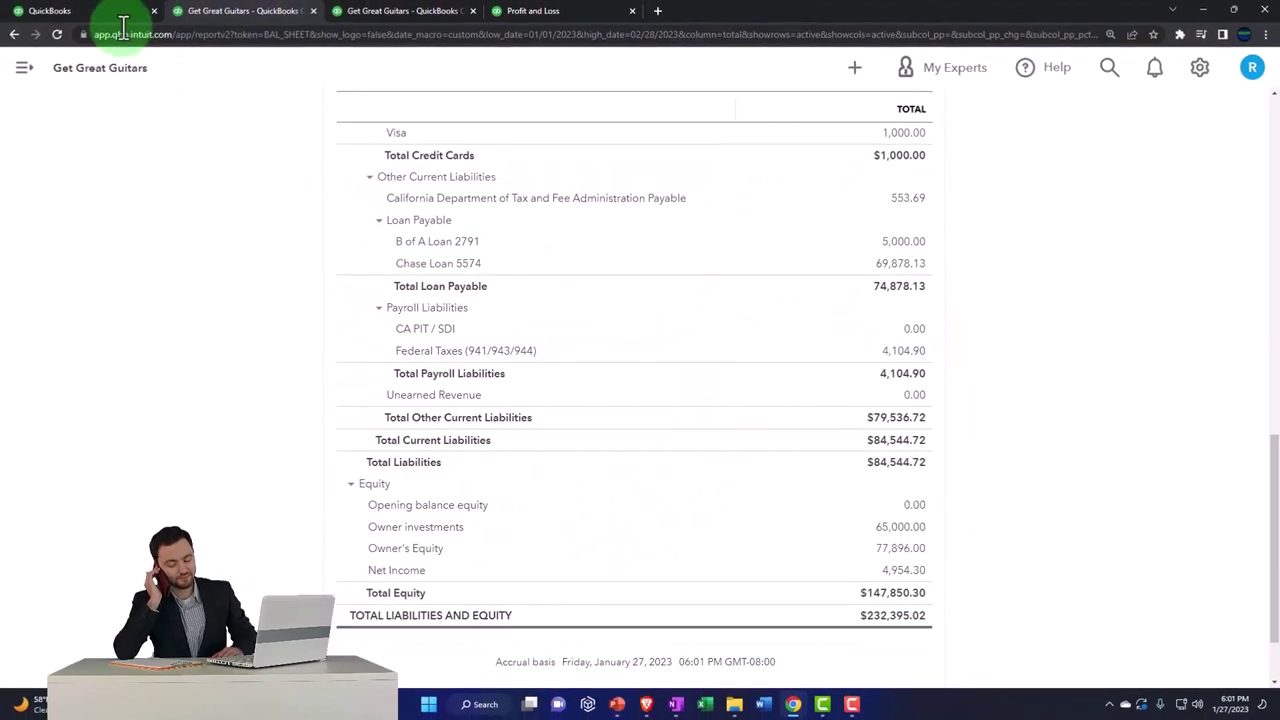
Step: From the dashboard, open Payroll Overview showing 63 days until payday, and look into Auto Payroll
{"action": "left_click", "coordinate": [99, 16]}
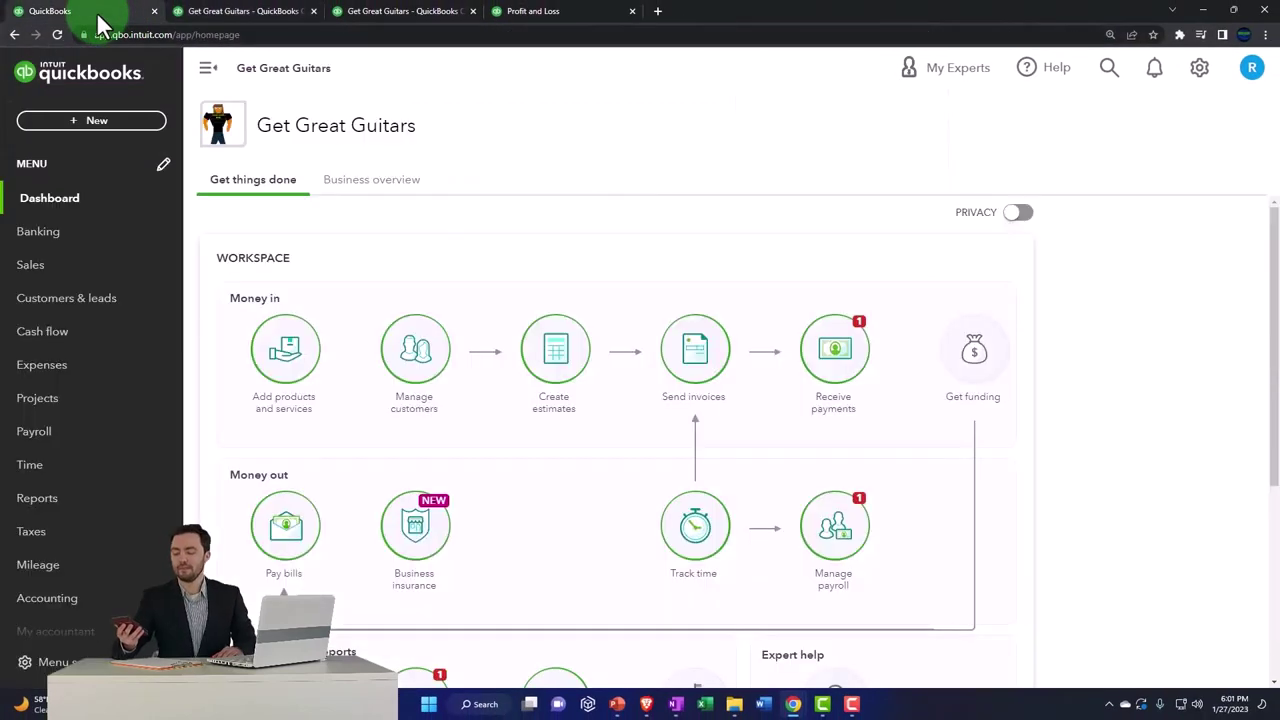
{"action": "scroll", "coordinate": [110, 355], "scroll_direction": "down", "scroll_amount": 2}
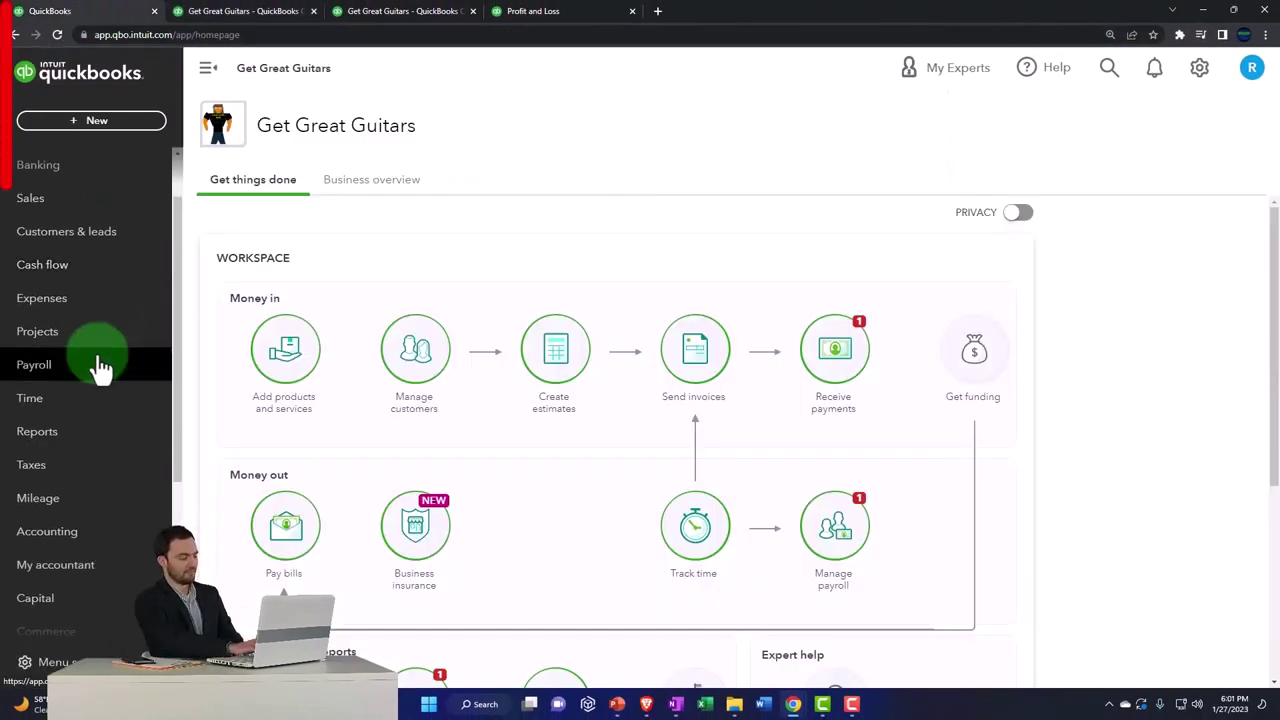
{"action": "left_click", "coordinate": [58, 378]}
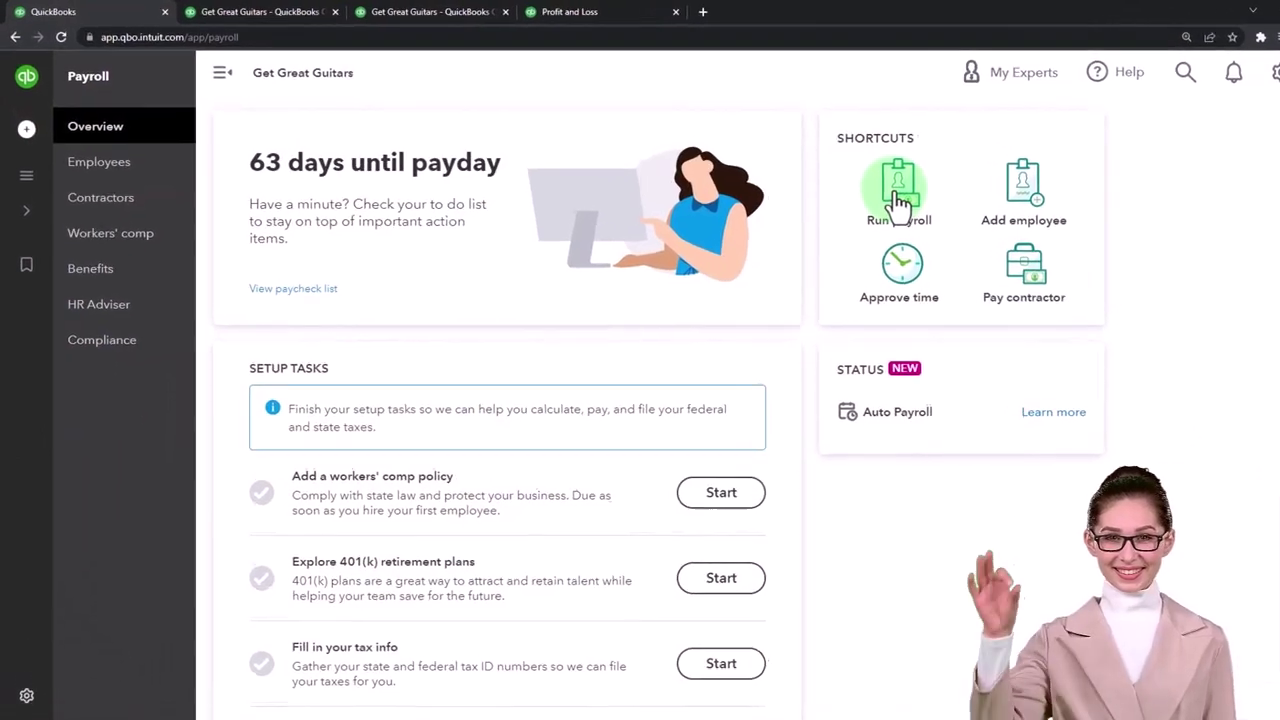
{"action": "scroll", "coordinate": [928, 482], "scroll_direction": "down", "scroll_amount": 4}
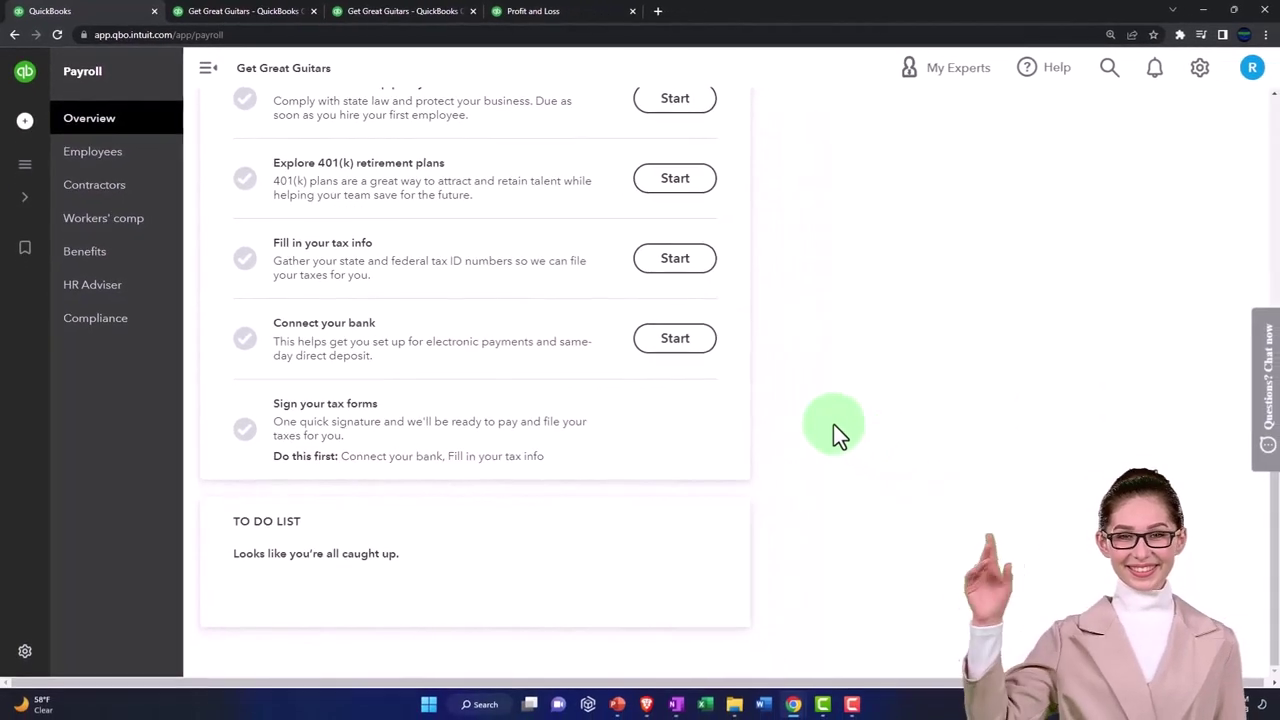
{"action": "scroll", "coordinate": [928, 482], "scroll_direction": "up", "scroll_amount": 3}
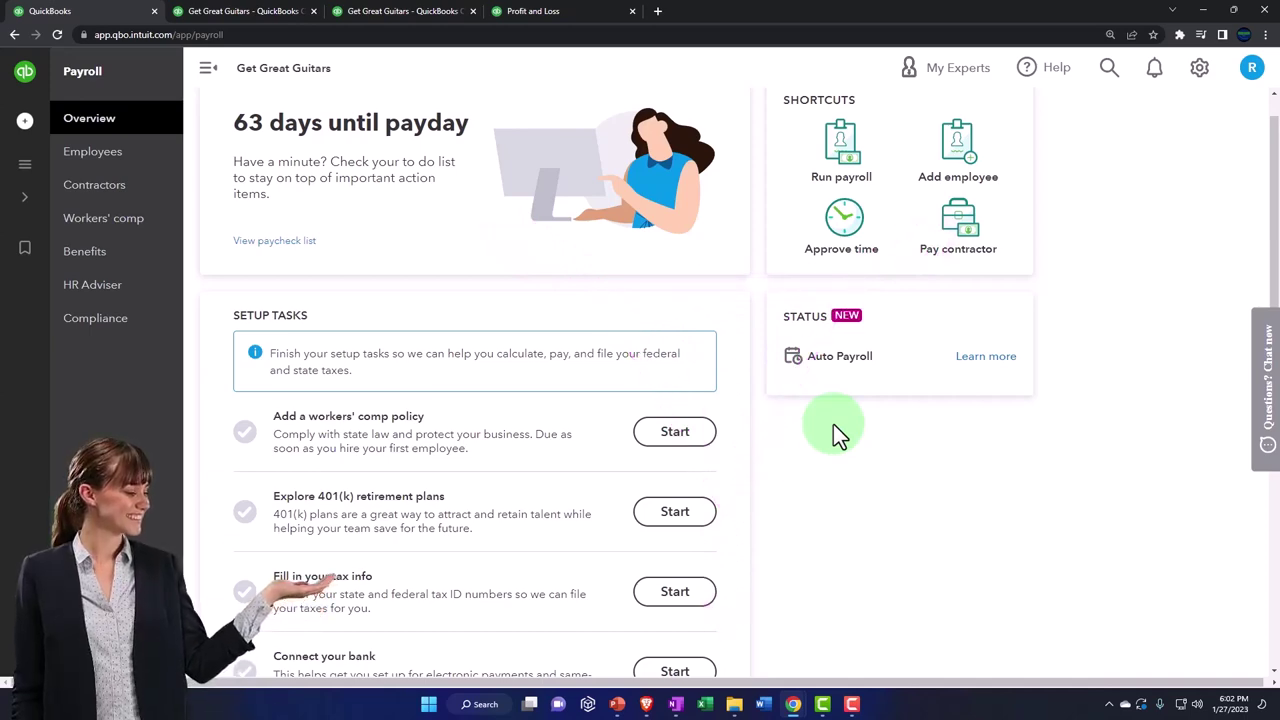
{"action": "left_click", "coordinate": [967, 362]}
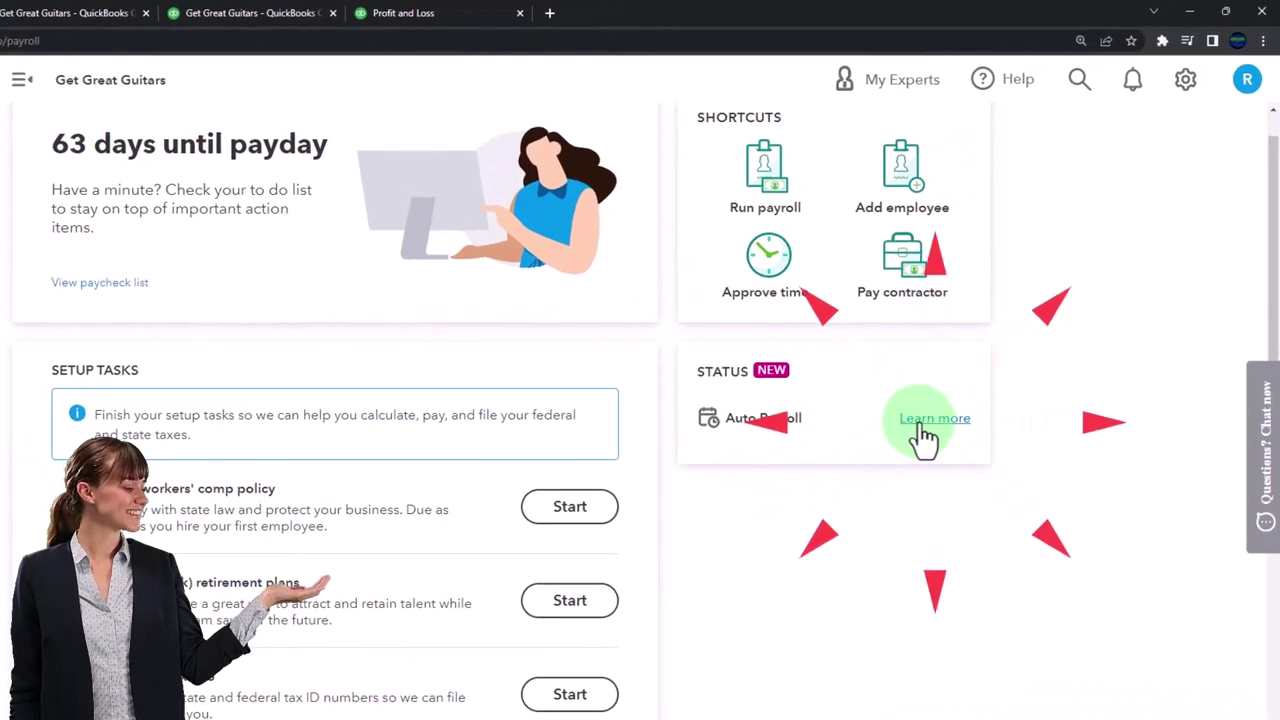